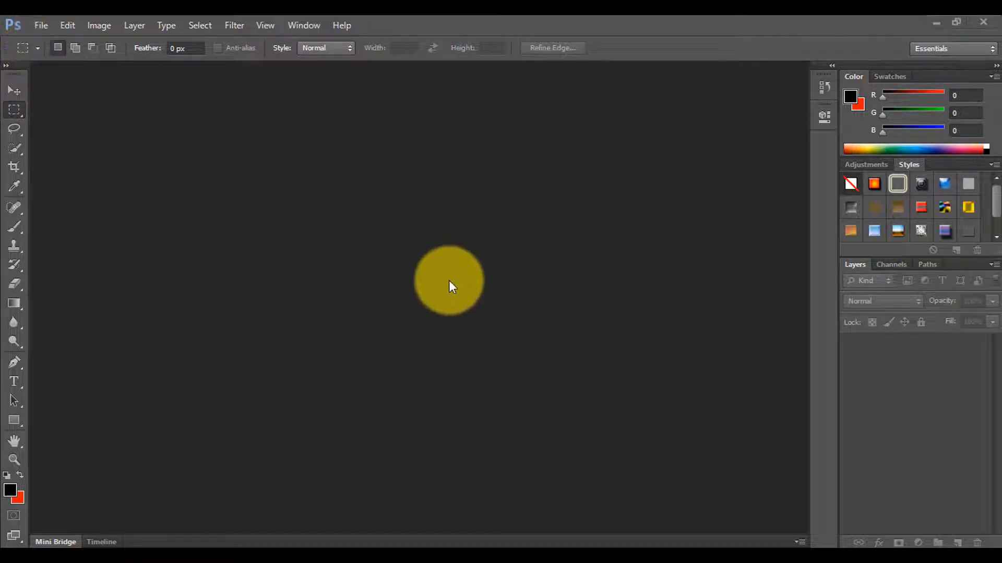
Create a new document with the Default Photoshop Size preset and undock it as a floating window.
key("v")
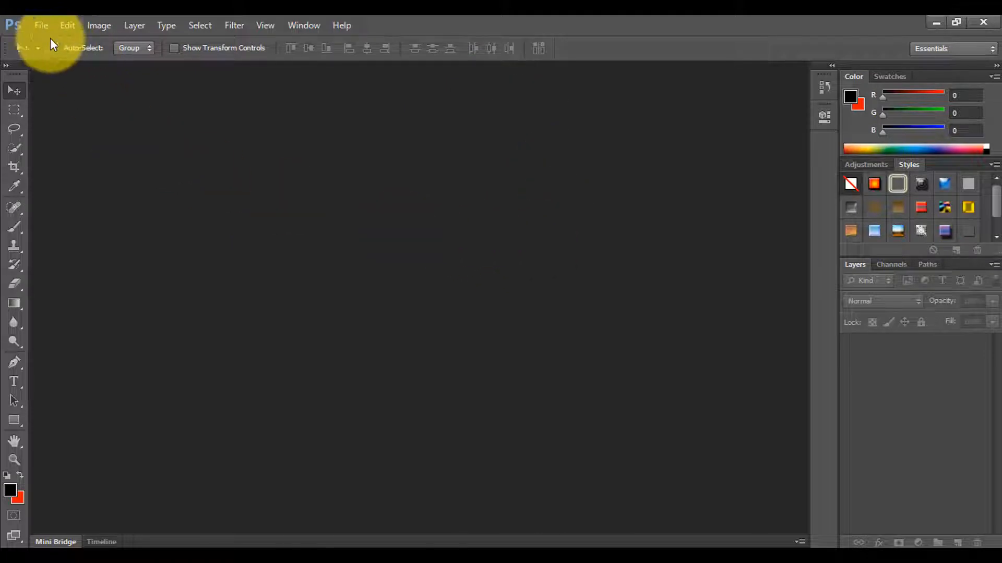
left_click(36, 24)
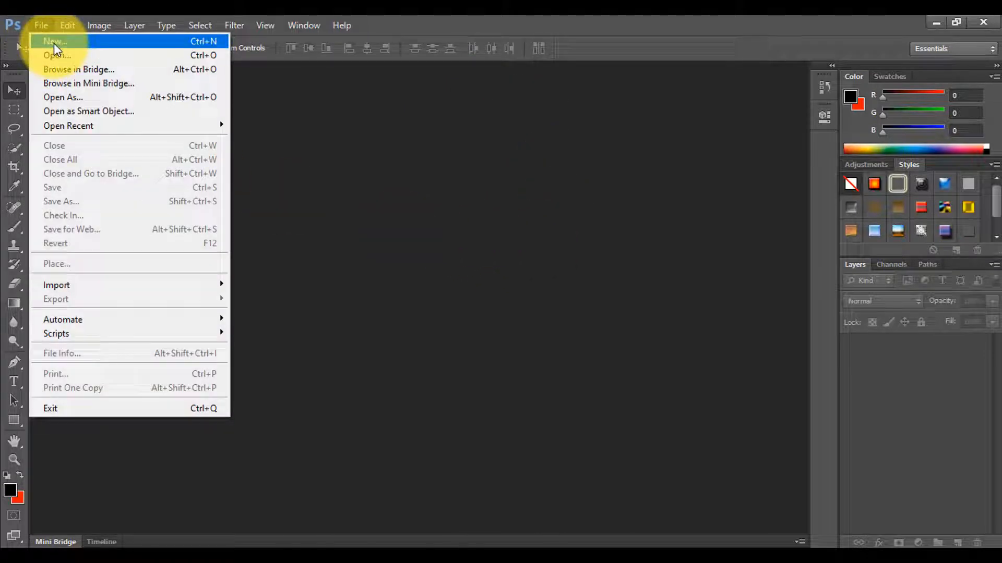
left_click(55, 43)
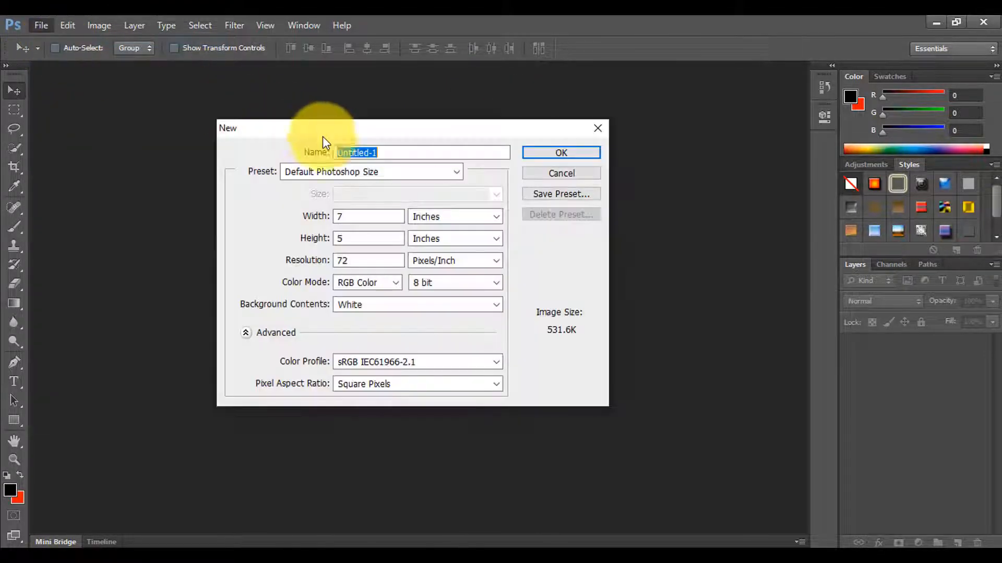
left_click(545, 152)
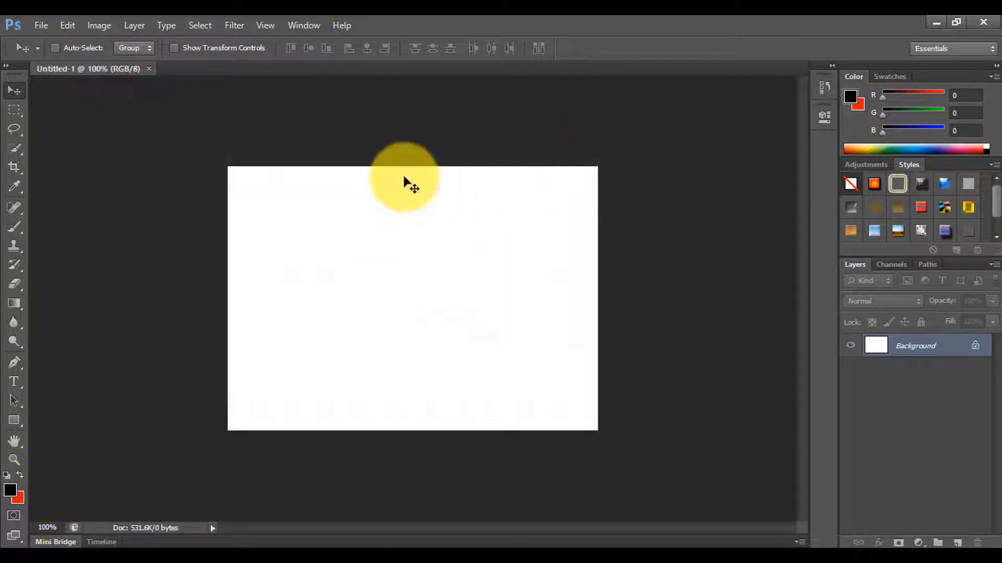
left_click_drag(111, 73, 354, 156)
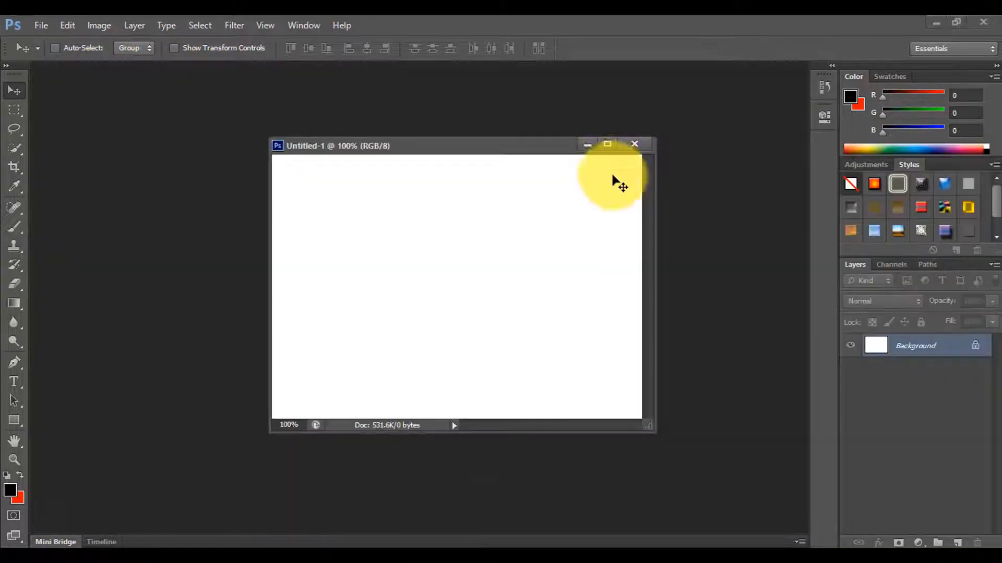
left_click_drag(514, 152, 530, 118)
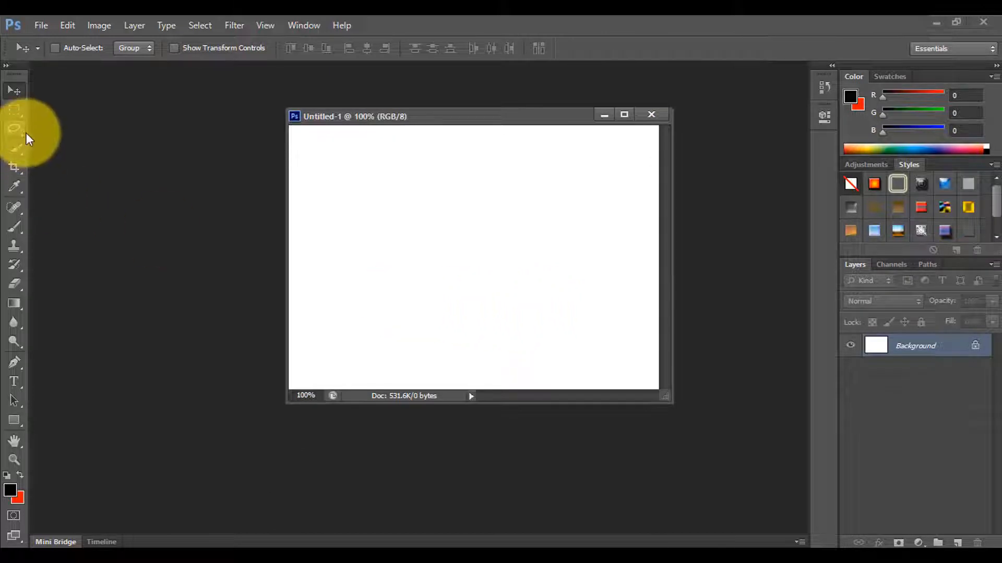
Open the Photoshop CS6 Bangla tutorial Part 04 image from the Desktop and separate it into its own window.
left_click(41, 25)
left_click(44, 54)
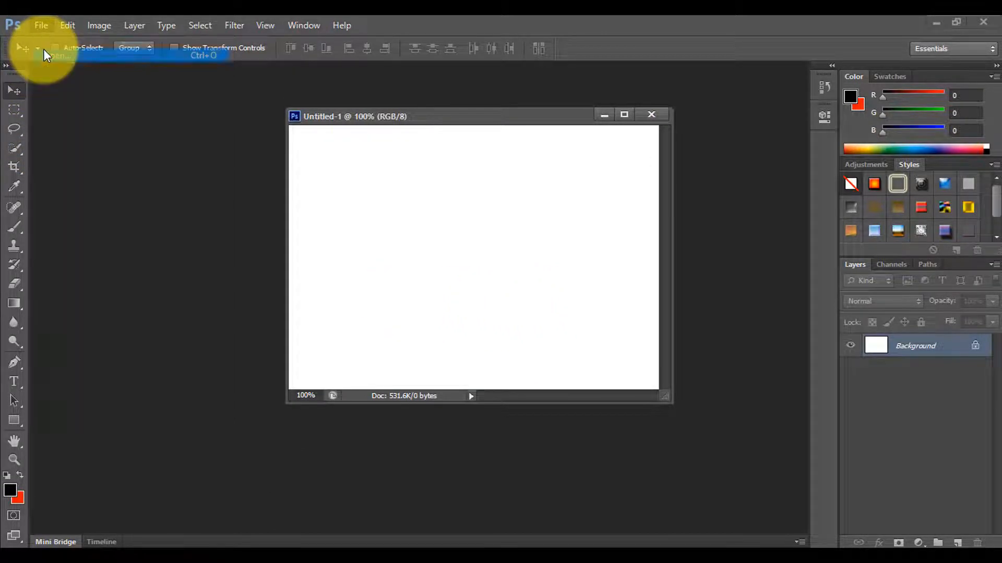
left_click(479, 241)
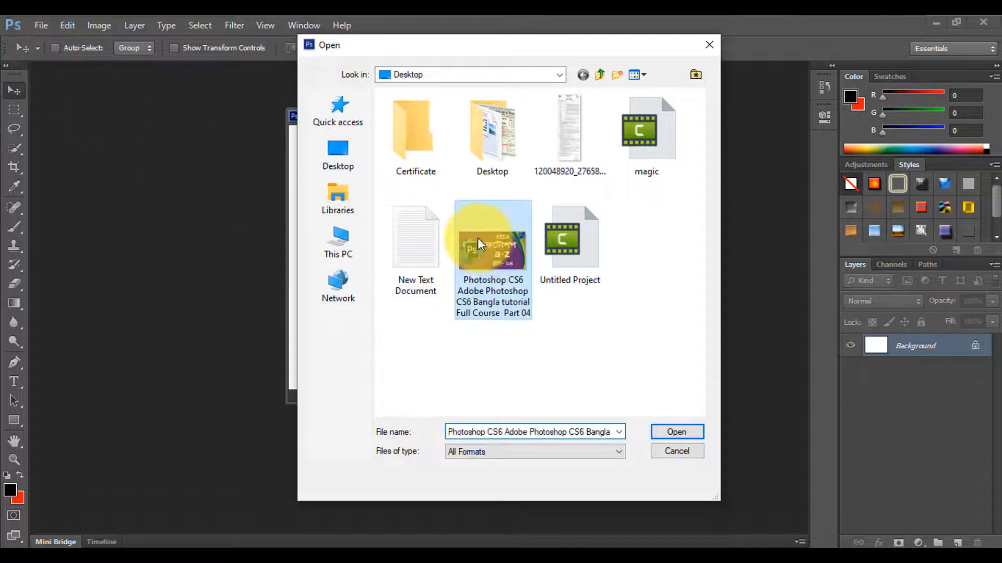
left_click(665, 430)
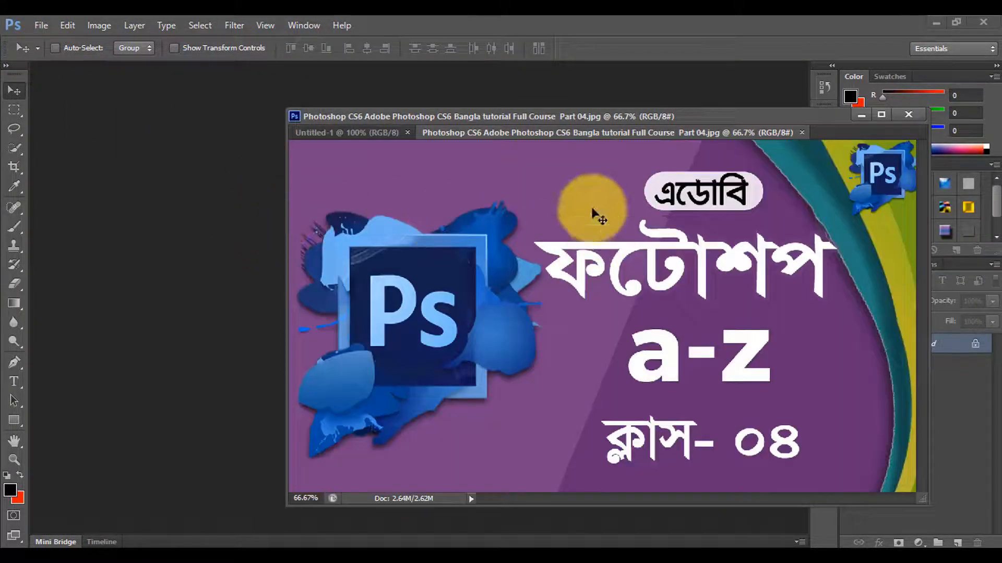
left_click_drag(581, 134, 250, 232)
left_click(514, 175)
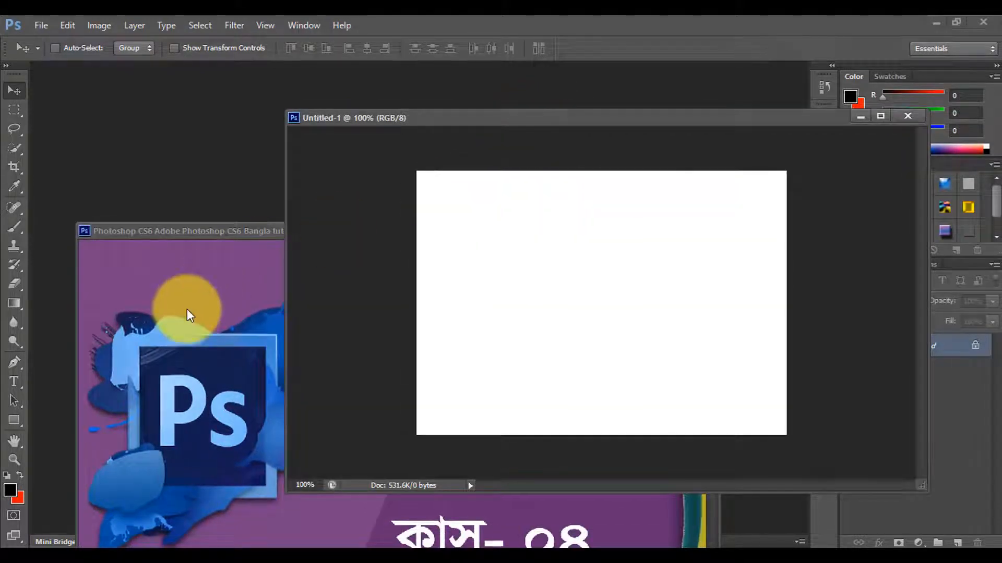
Copy the opened image into Untitled-1 as a new layer and scale it down to fit inside the white canvas.
left_click(185, 342)
left_click_drag(185, 342, 617, 252)
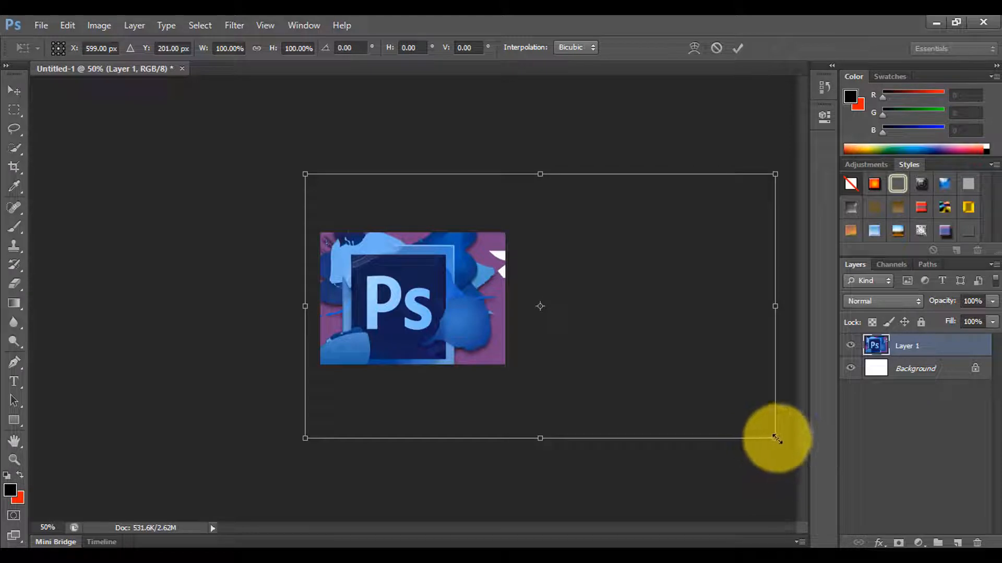
left_click_drag(776, 440, 466, 324)
left_click_drag(306, 172, 365, 251)
key("Return")
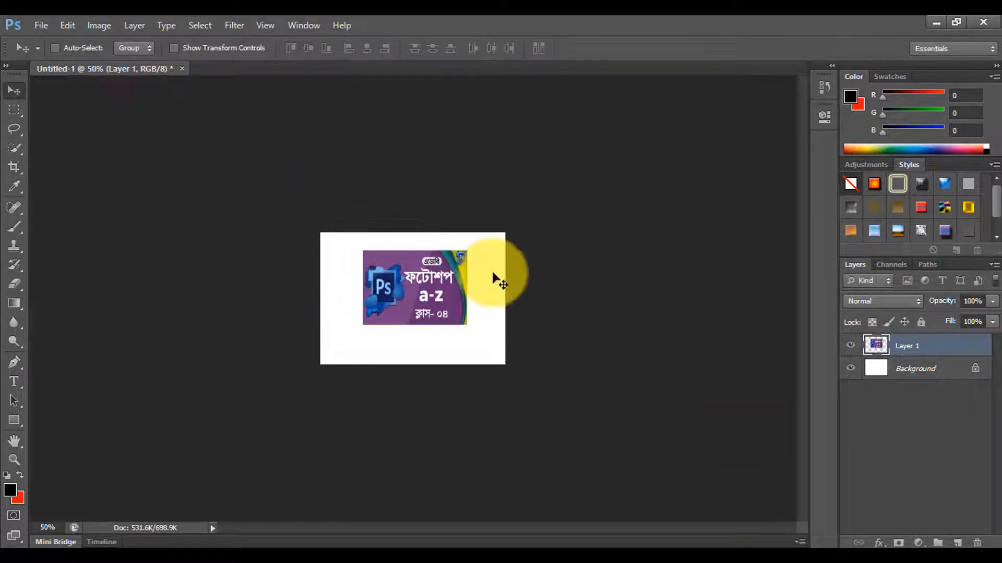
Move the image layer toward the canvas's upper left with Free Transform, centring it at about X 192 px, Y 159 px.
key("ctrl+plus")
key("ctrl+plus")
key("ctrl+plus")
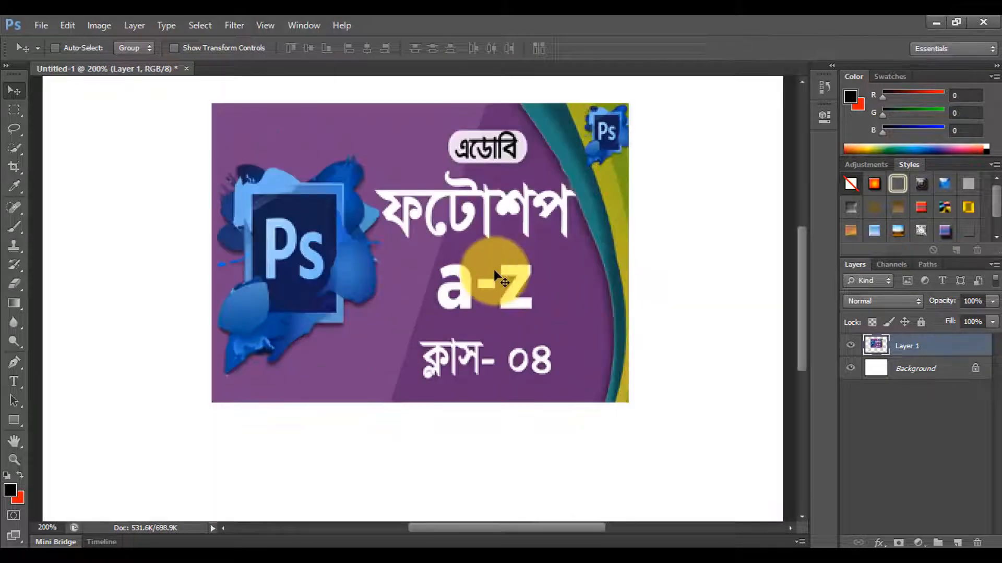
key("ctrl+minus")
left_click_drag(417, 276, 383, 269)
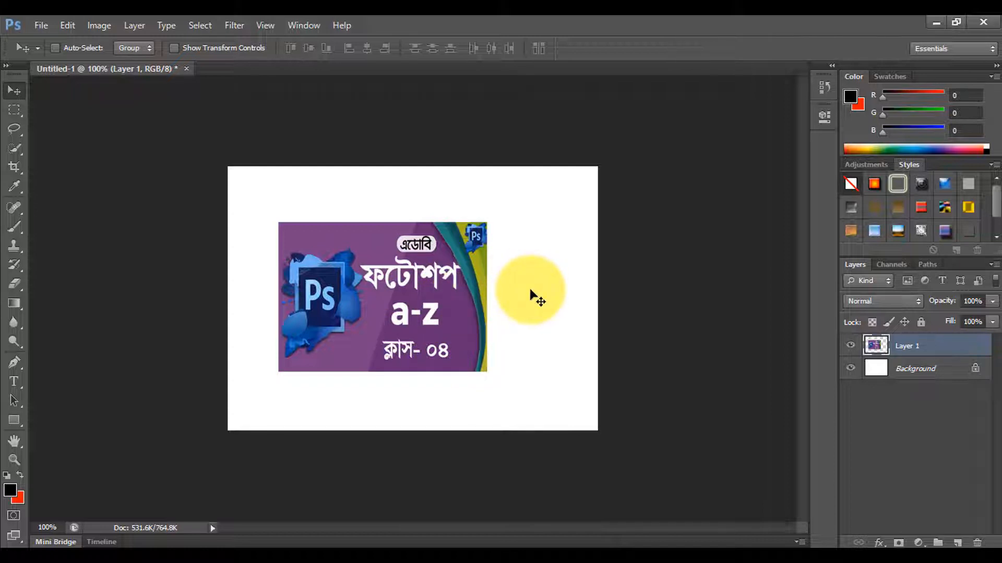
key("ctrl+t")
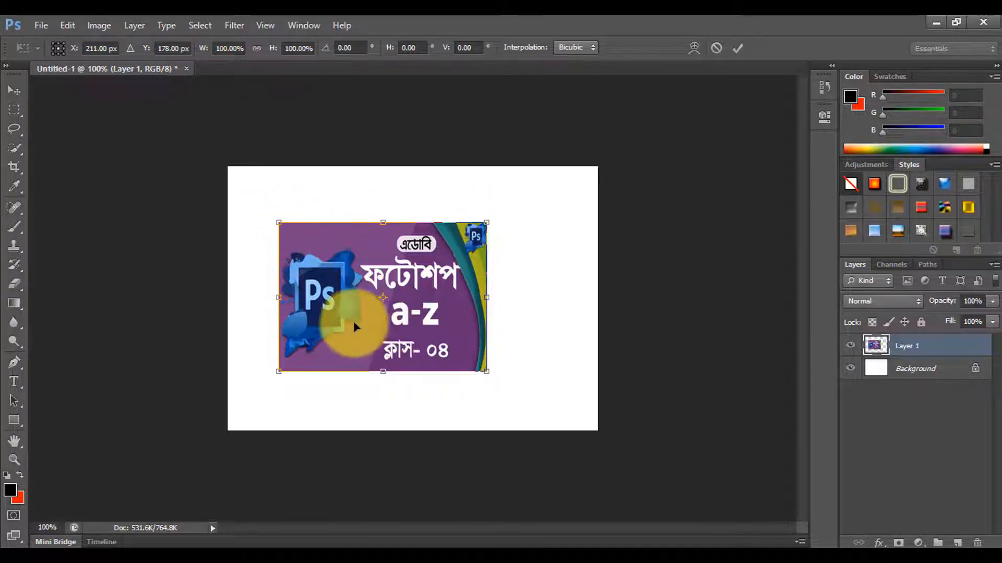
left_click_drag(347, 314, 312, 284)
mouse_move(414, 306)
left_mouse_down()
mouse_move(429, 317)
mouse_move(419, 317)
left_mouse_up()
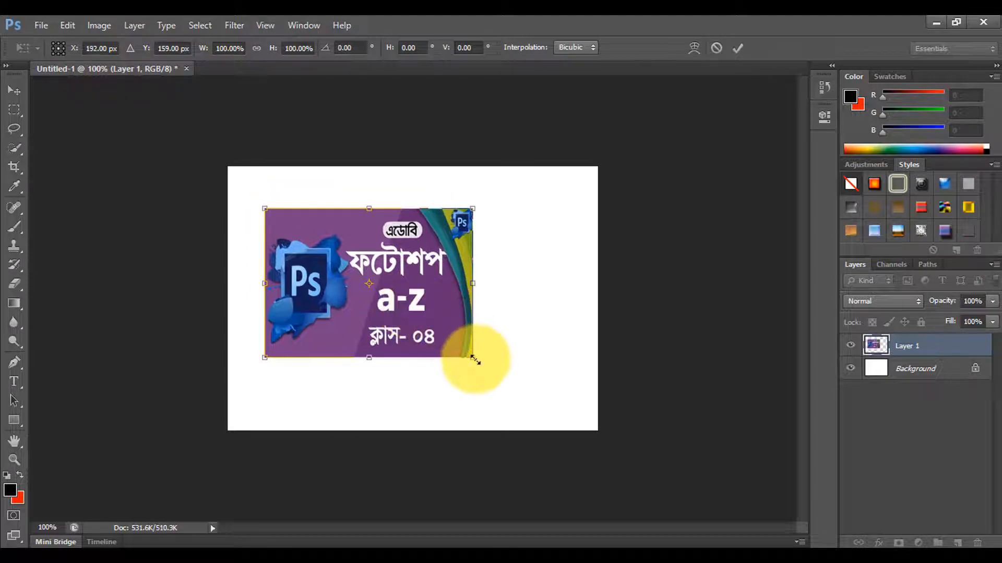
Enlarge the image layer to about 152% width and 140% height, repositioning it to nearly fill the canvas.
left_click_drag(473, 358, 545, 403)
left_click_drag(496, 313, 469, 284)
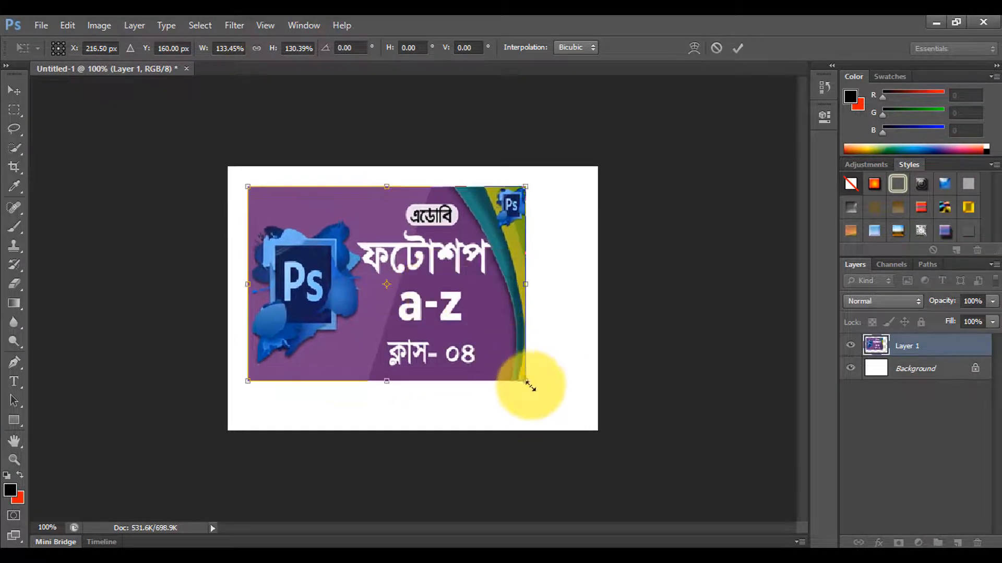
left_click_drag(528, 384, 581, 415)
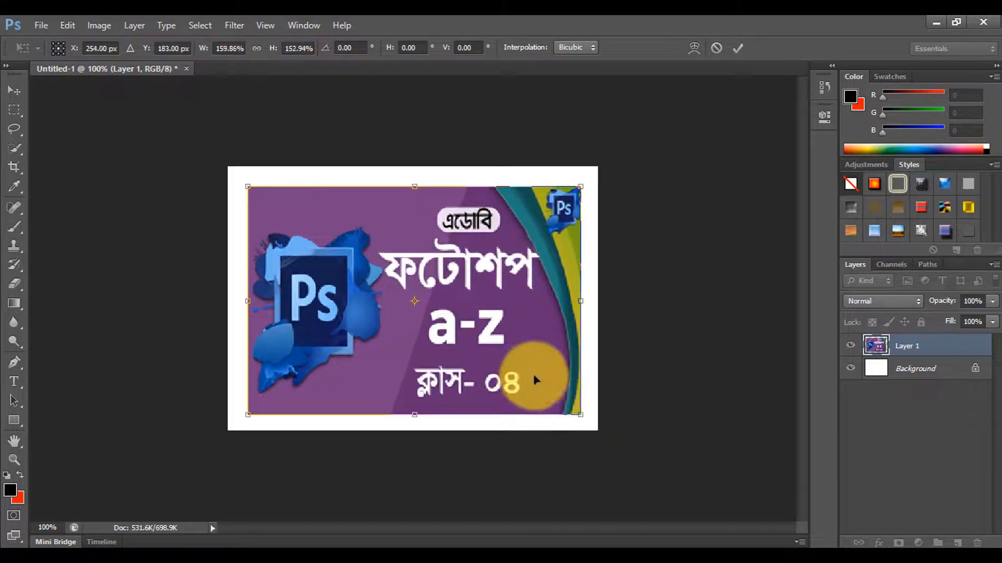
left_click_drag(533, 374, 499, 326)
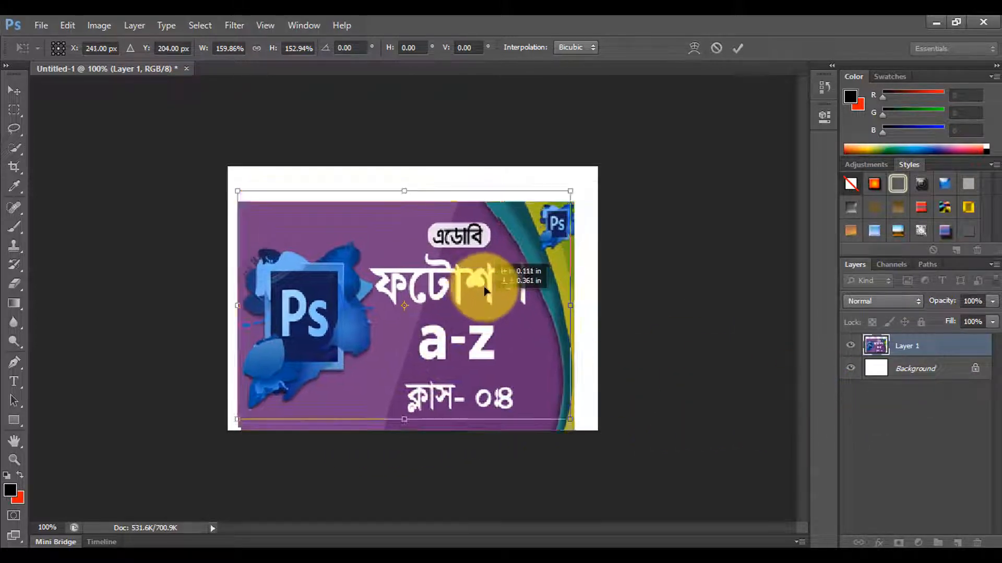
left_click_drag(578, 182, 559, 201)
key("ctrl+plus")
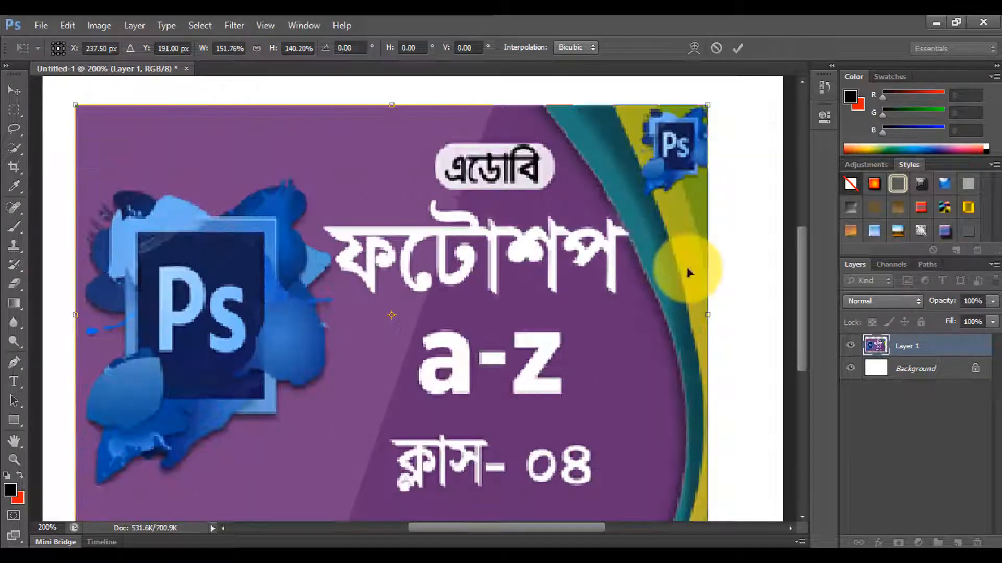
key("ctrl+minus")
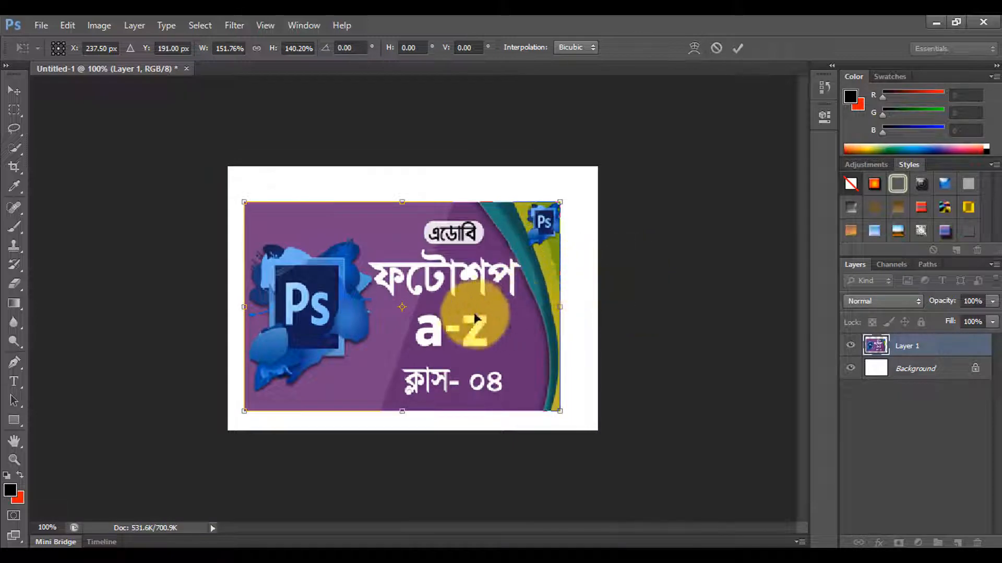
Rotate the image layer counterclockwise by about 0.4 degrees using the Rotate transform.
right_click(459, 256)
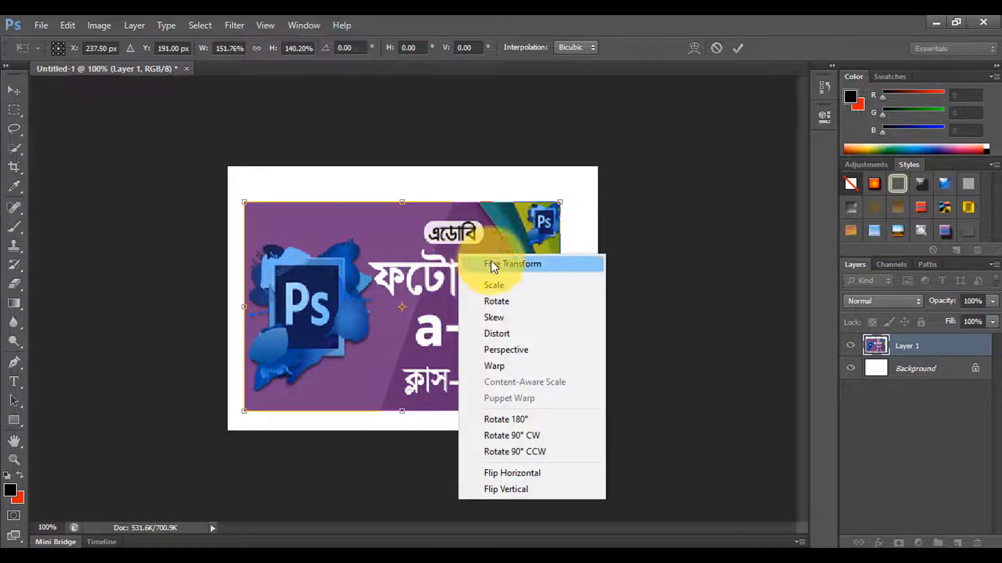
left_click(527, 301)
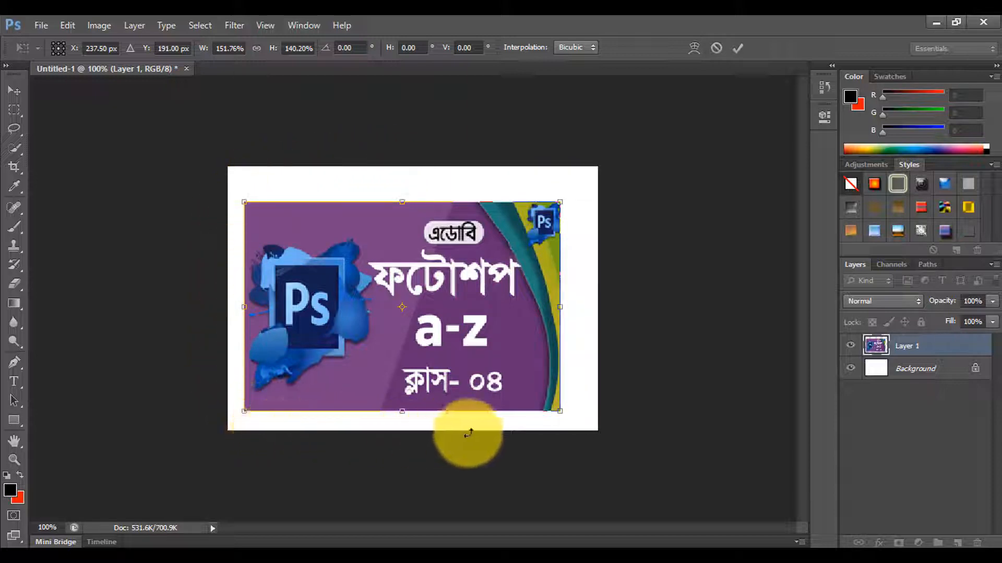
left_click_drag(582, 360, 532, 349)
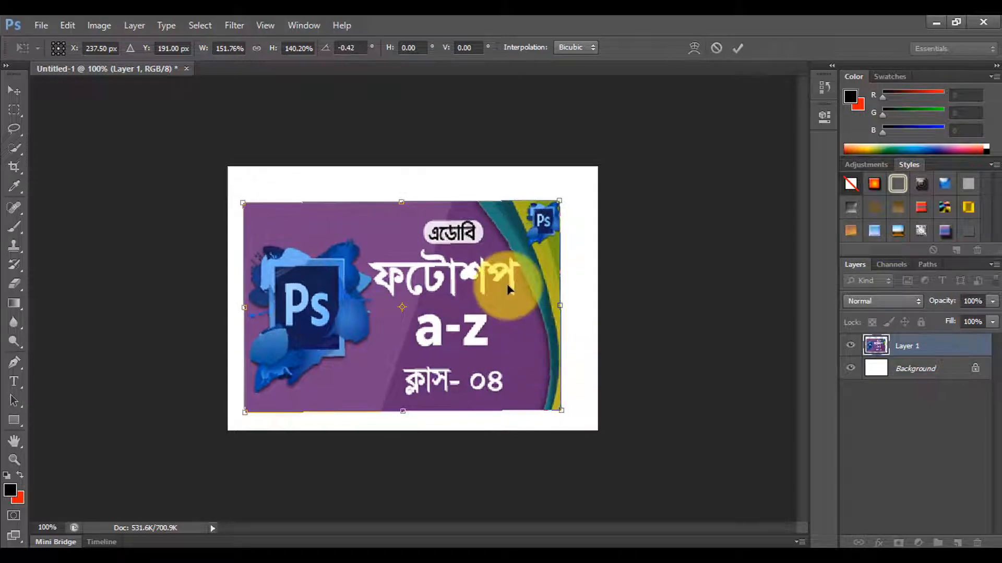
Skew the image layer so its right side tapers inward by about 11 degrees, and shift it to the canvas's left edge.
right_click(506, 286)
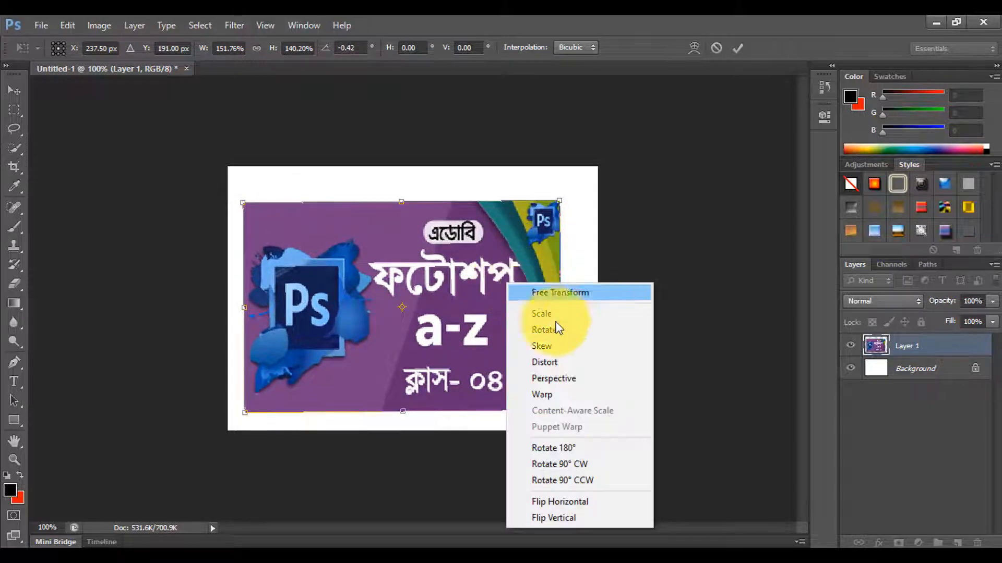
left_click(571, 347)
mouse_move(462, 280)
left_mouse_down()
mouse_move(530, 269)
mouse_move(458, 262)
left_mouse_up()
left_click_drag(561, 182, 549, 337)
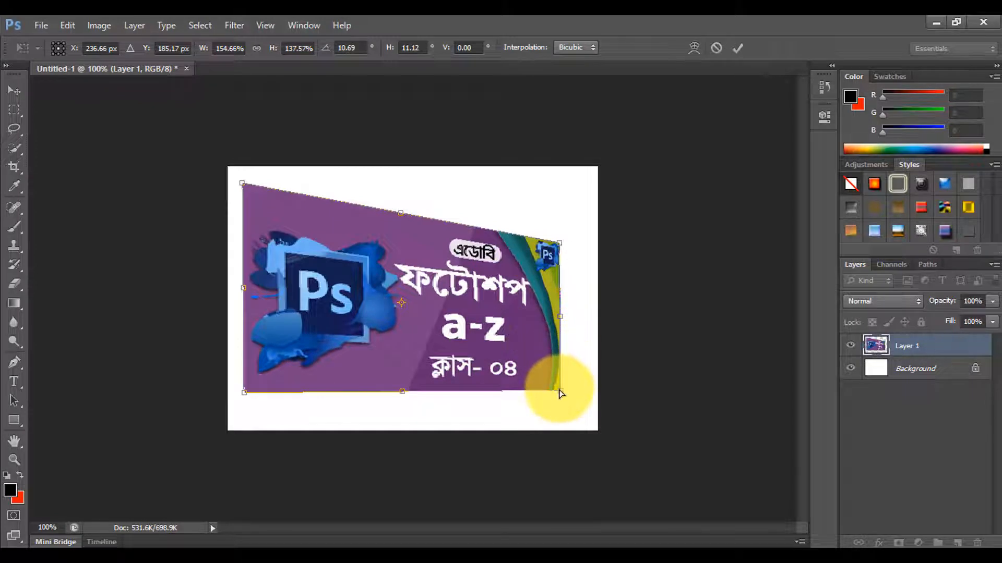
left_click_drag(559, 391, 581, 338)
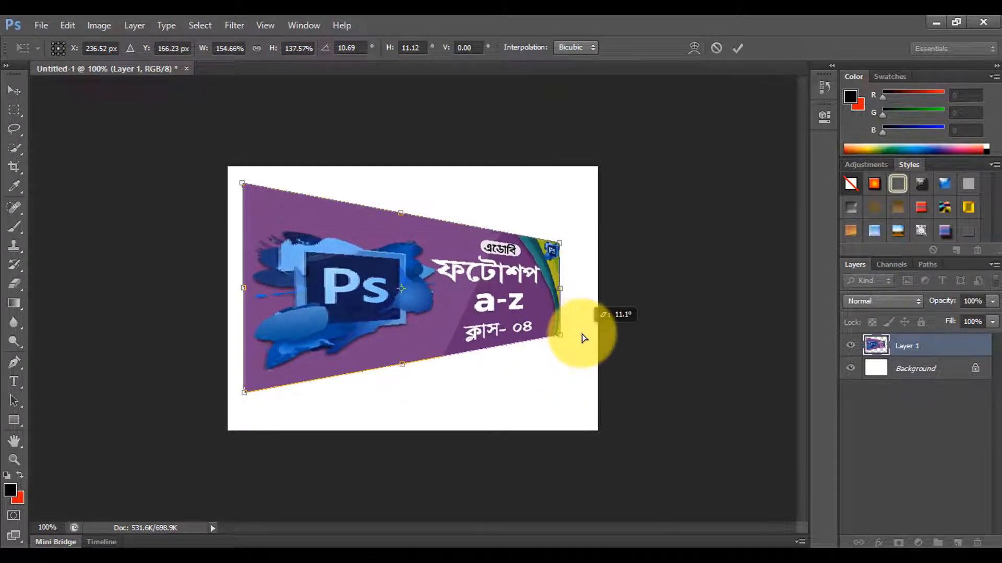
mouse_move(389, 301)
left_mouse_down()
mouse_move(381, 313)
mouse_move(373, 308)
left_mouse_up()
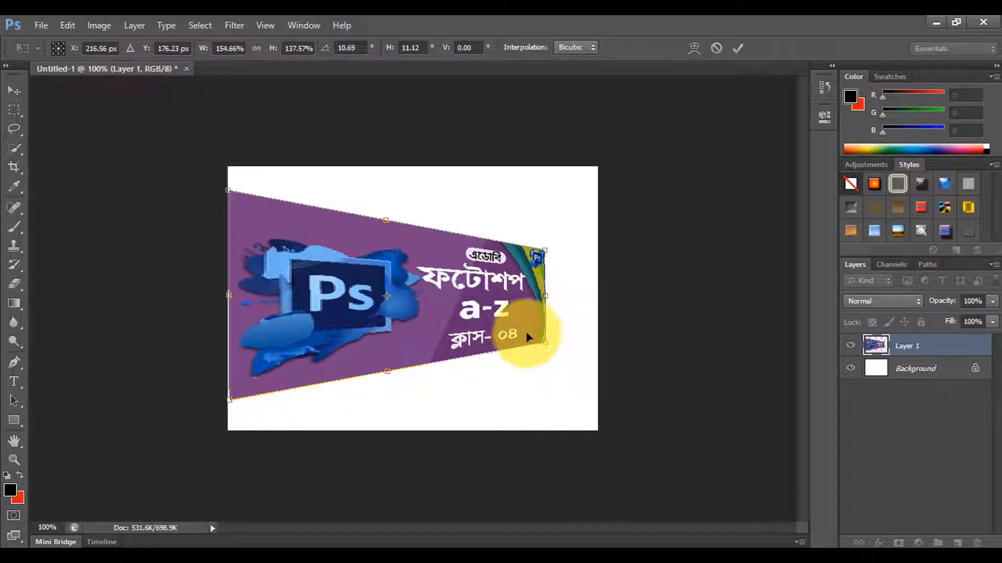
Distort the image layer by pulling its right corners out to the canvas's right corners and its left corners inward.
right_click(501, 325)
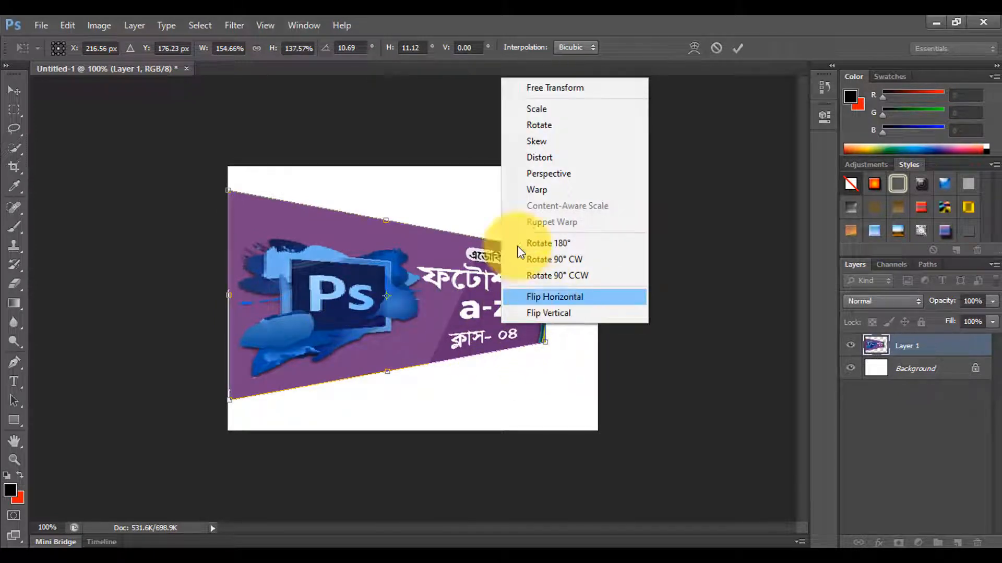
left_click(568, 157)
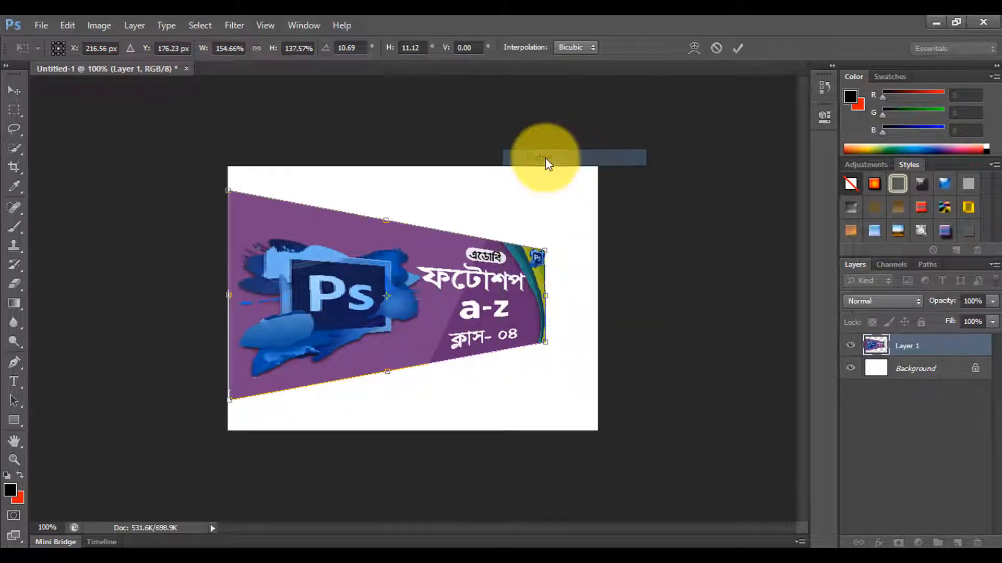
left_click_drag(544, 253, 597, 167)
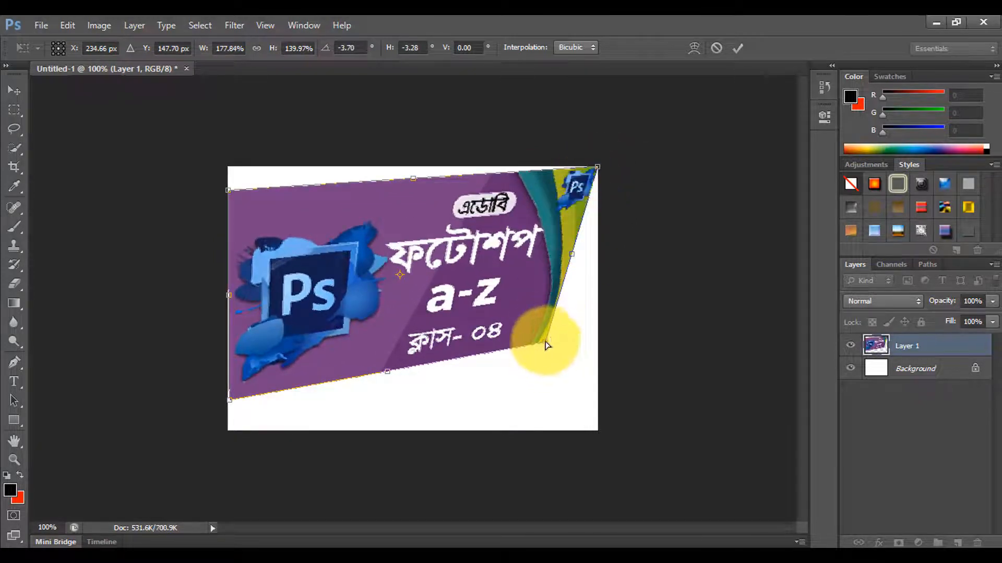
left_click_drag(545, 345, 590, 431)
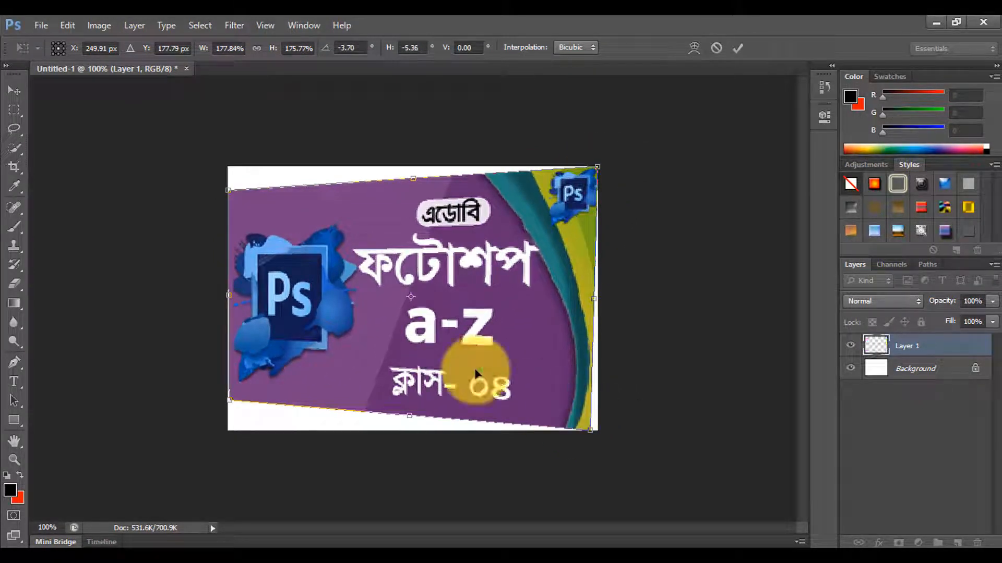
left_click_drag(229, 191, 310, 191)
left_click_drag(228, 404, 318, 315)
Apply a Perspective transform to the image layer, spreading its two left corners vertically apart.
right_click(340, 274)
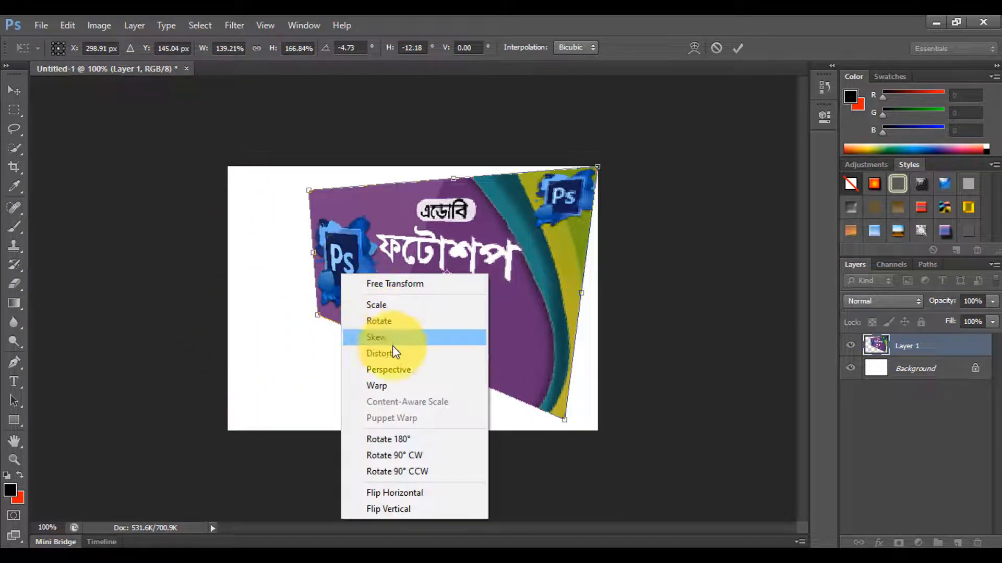
left_click(408, 375)
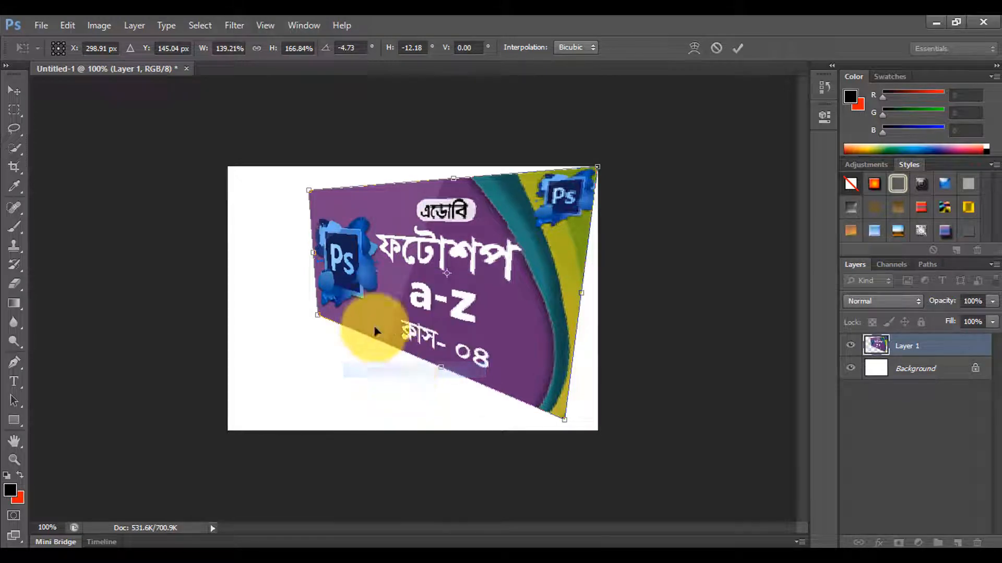
left_click_drag(320, 317, 321, 352)
Warp the image layer so that its edges curve, and apply the transform.
right_click(340, 291)
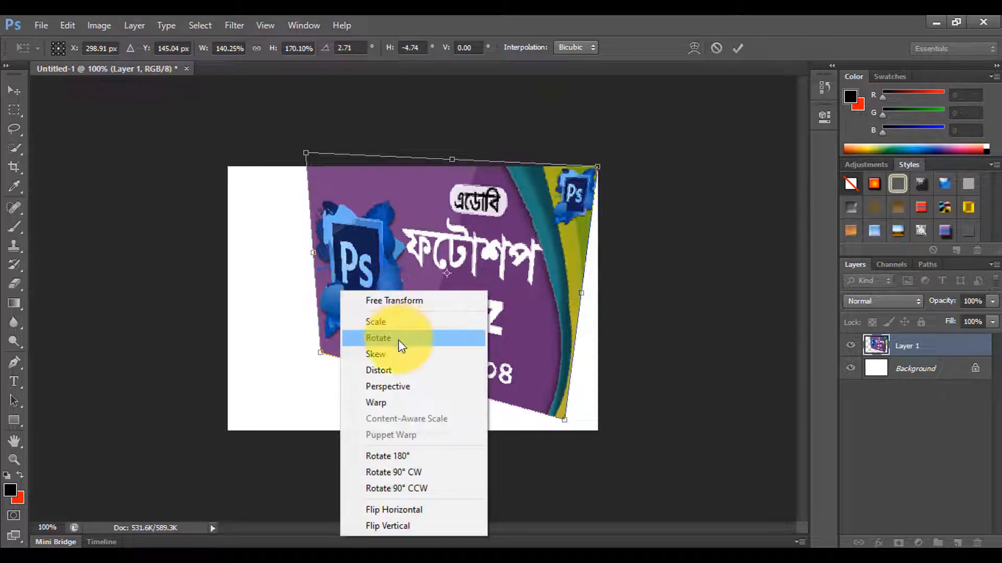
left_click(405, 405)
left_click_drag(437, 271, 405, 214)
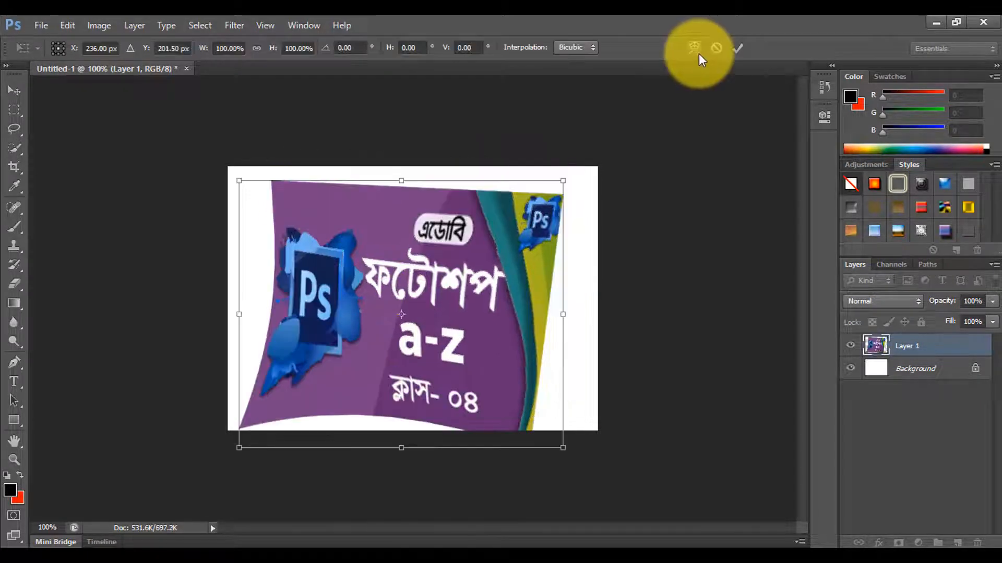
Try a custom warp that pulls the middle of the image layer toward its right edge, and cancel it.
left_click(698, 51)
left_click_drag(382, 302, 526, 300)
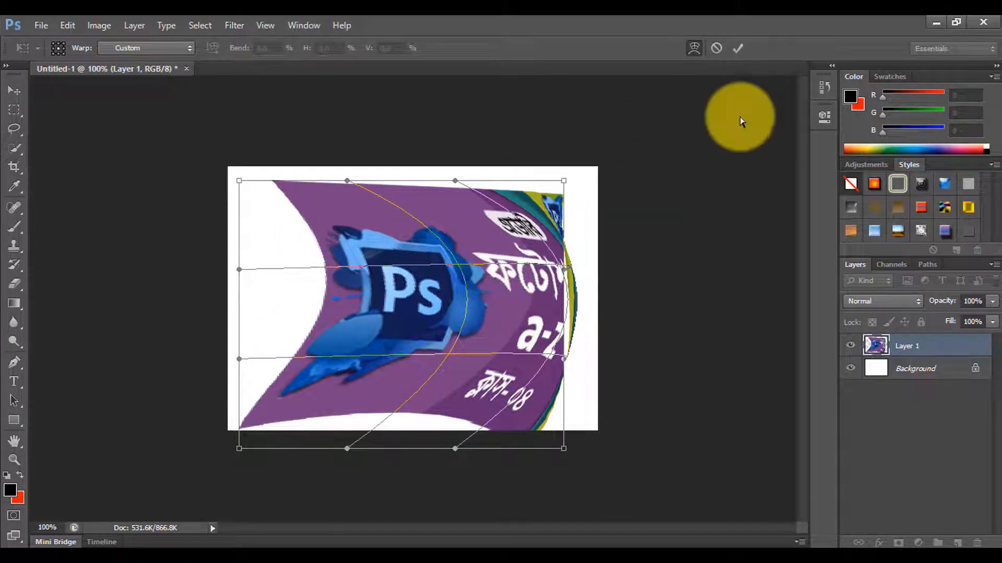
left_click(716, 47)
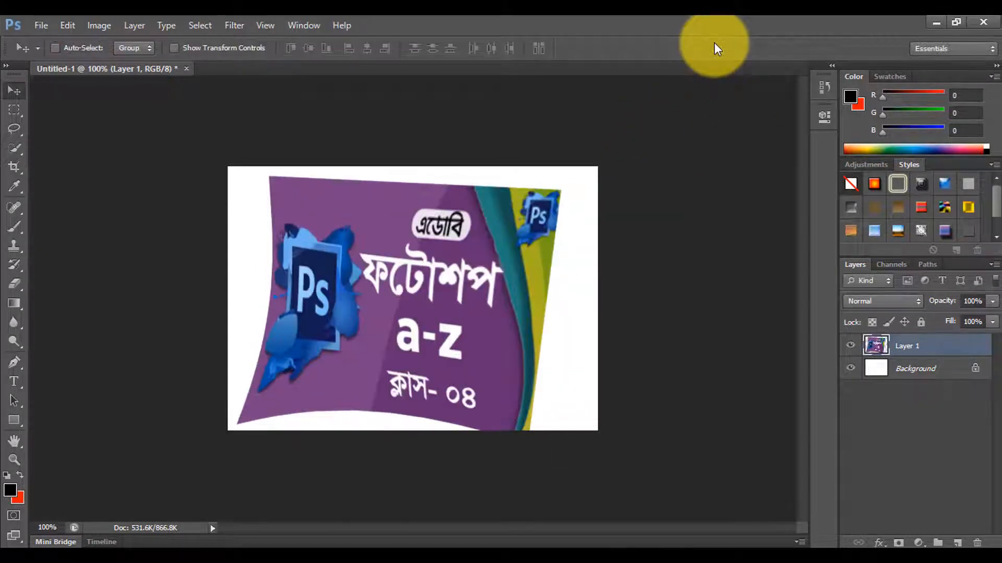
Scale the image layer to about 83% width and 59% height with Free Transform, and place it in the lower part of the canvas.
left_click_drag(455, 264, 456, 266)
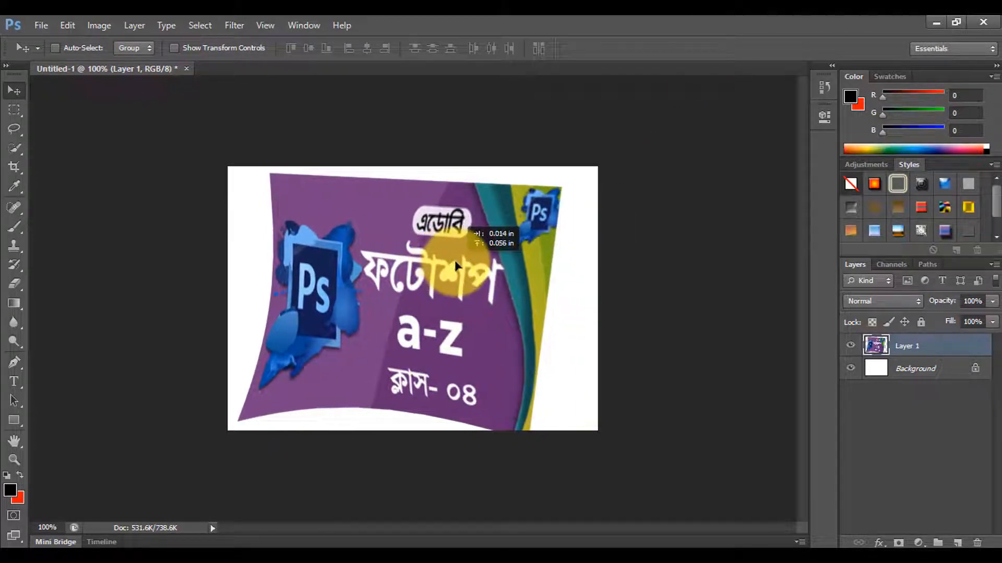
key("ctrl+t")
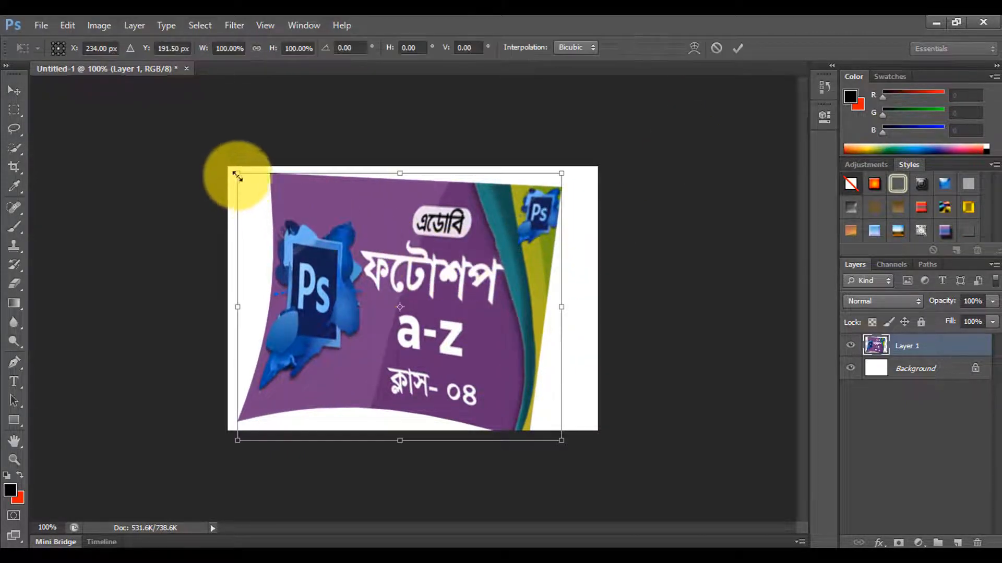
left_click_drag(238, 177, 290, 299)
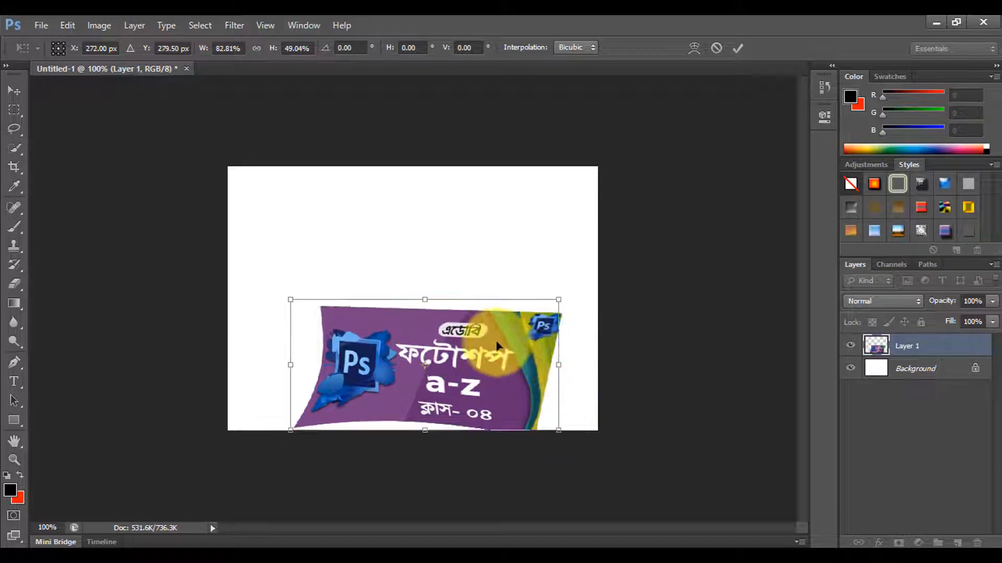
left_click_drag(499, 346, 490, 340)
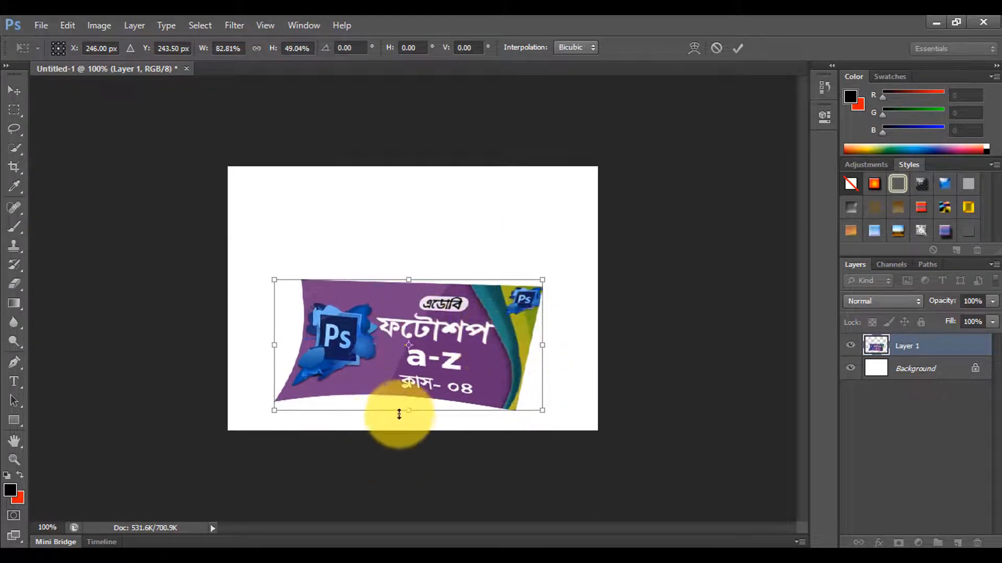
left_click_drag(413, 410, 412, 437)
left_click_drag(436, 380, 431, 362)
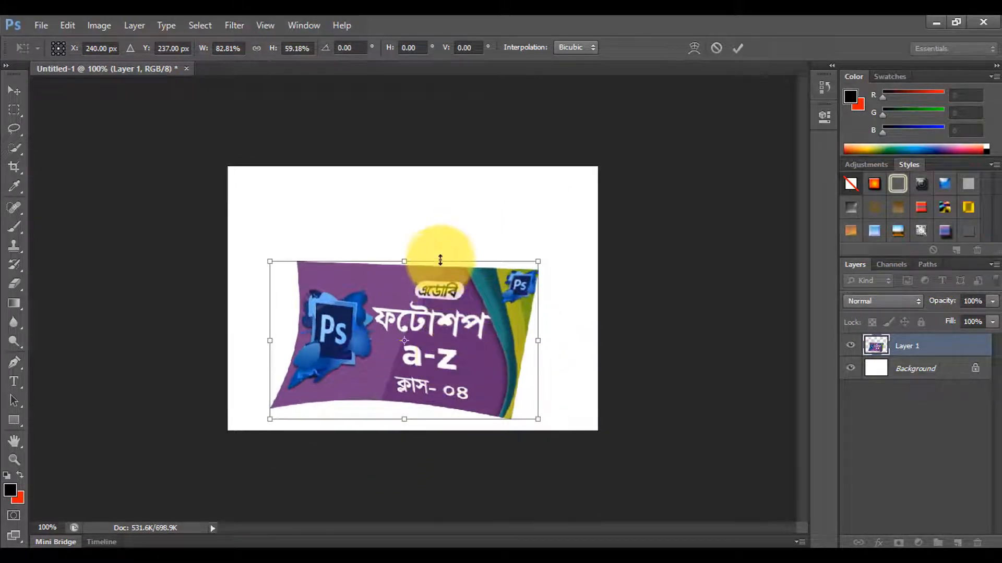
key("Return")
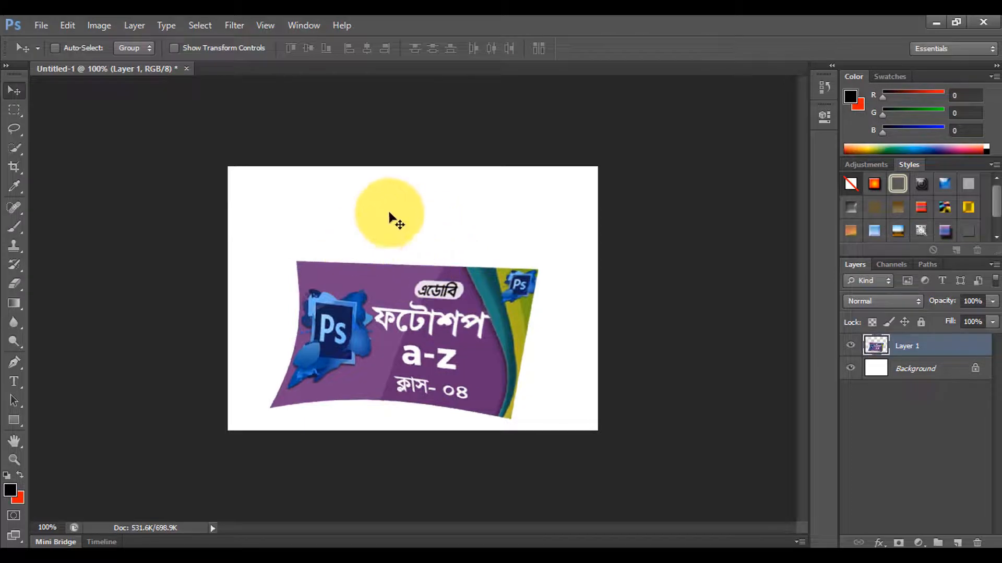
Add the text "Tareq Academy" in purple 72 pt Times New Roman Bold, and move it above the image.
left_click(16, 382)
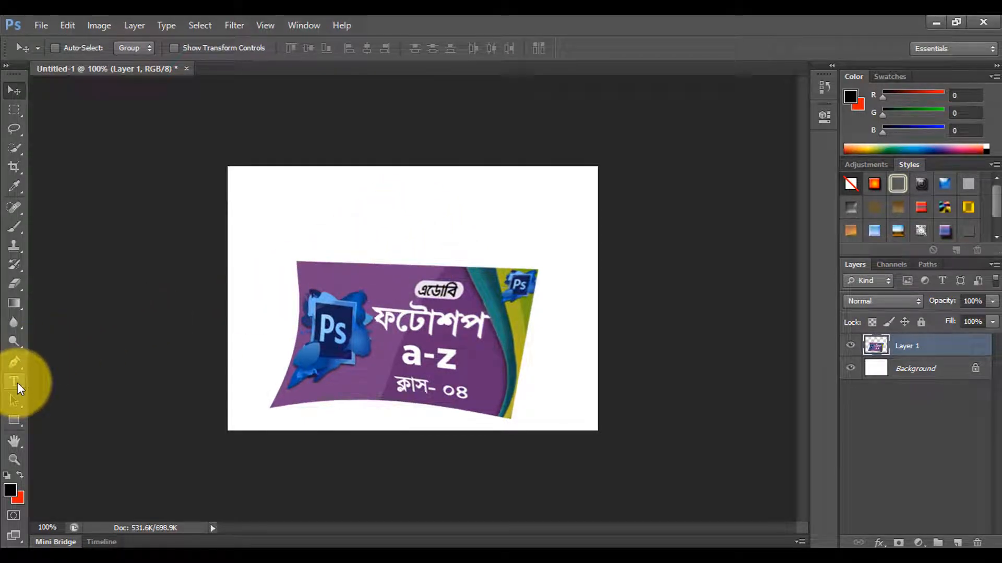
left_click(324, 209)
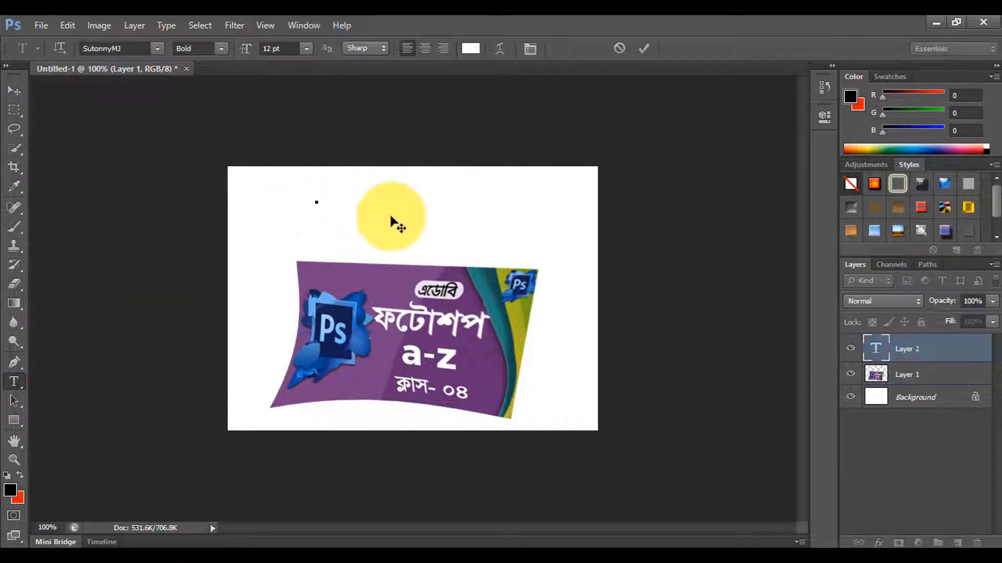
left_click(306, 48)
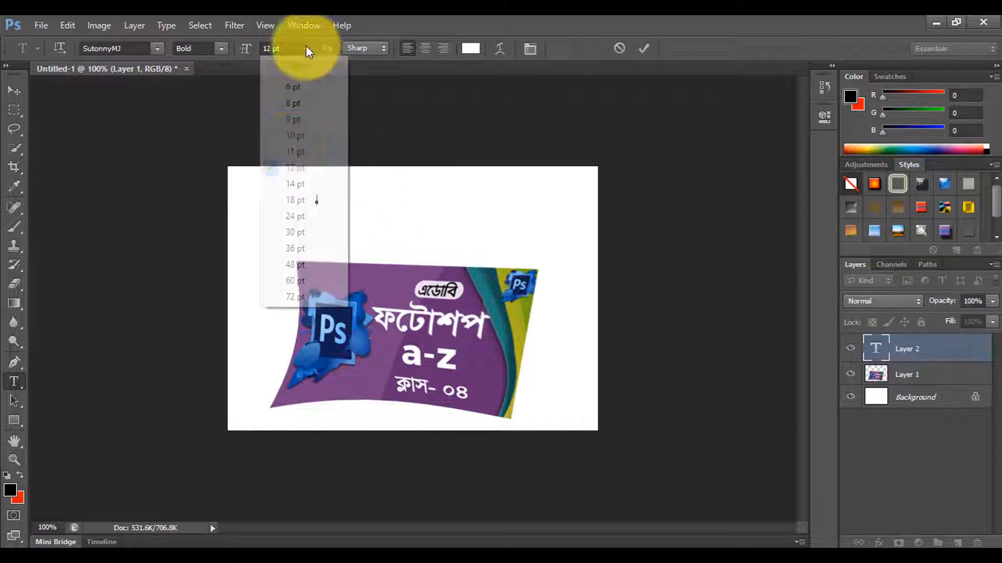
left_click(293, 297)
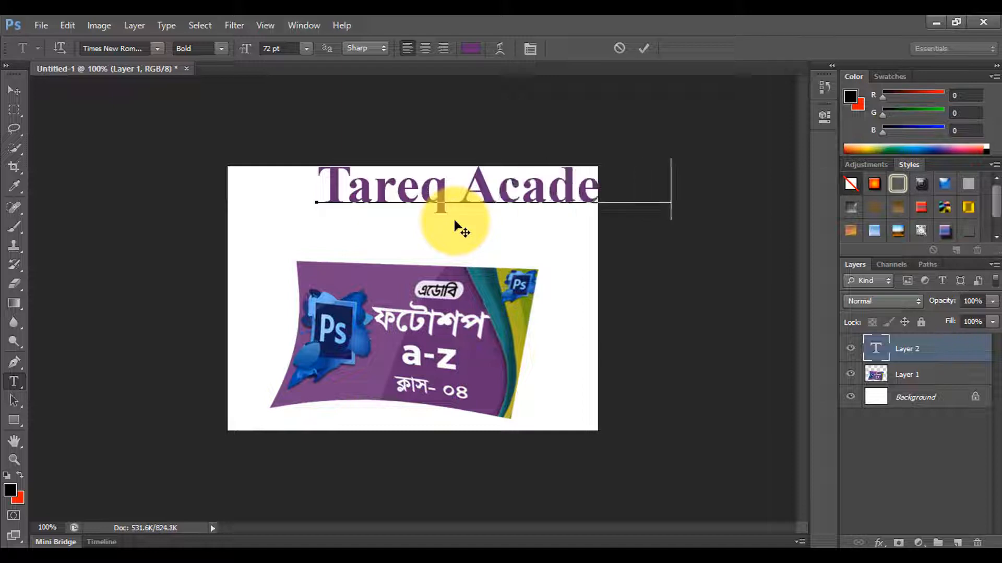
left_click(15, 92)
left_click_drag(380, 196, 364, 214)
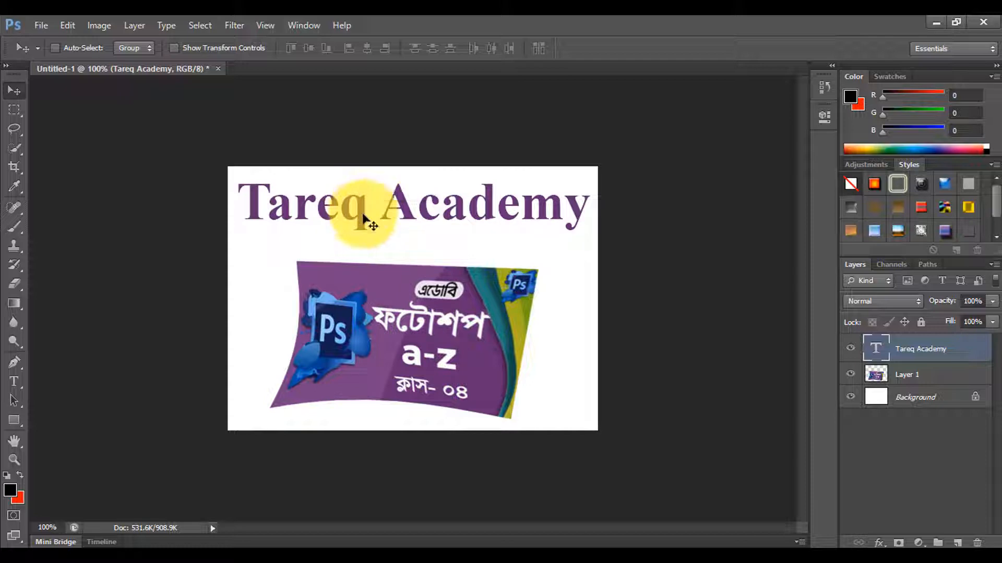
Reposition the text layer and Layer 1 individually, making each one active in the layer list before moving it.
left_click_drag(429, 328, 430, 352)
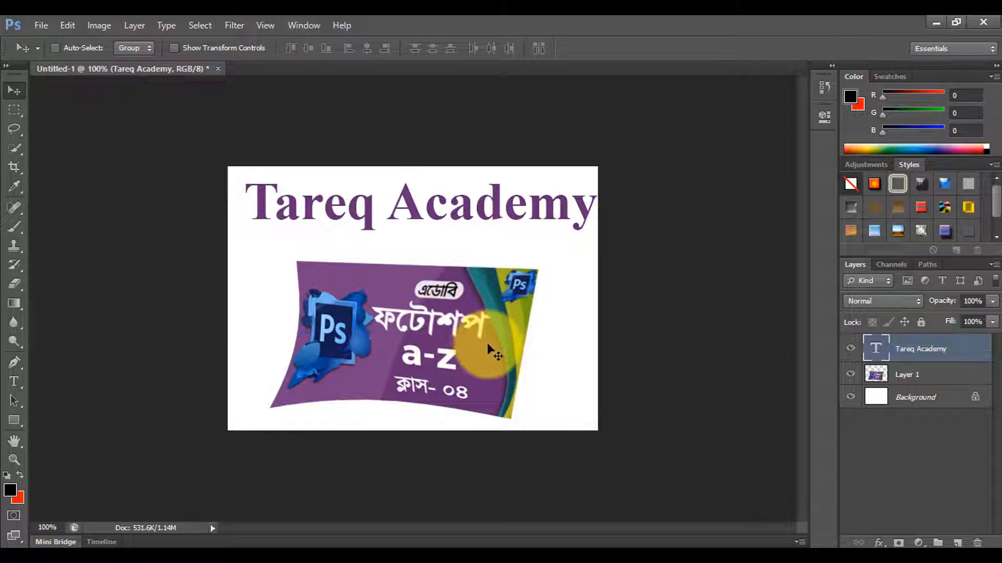
left_click(908, 376)
left_click_drag(473, 360, 464, 340)
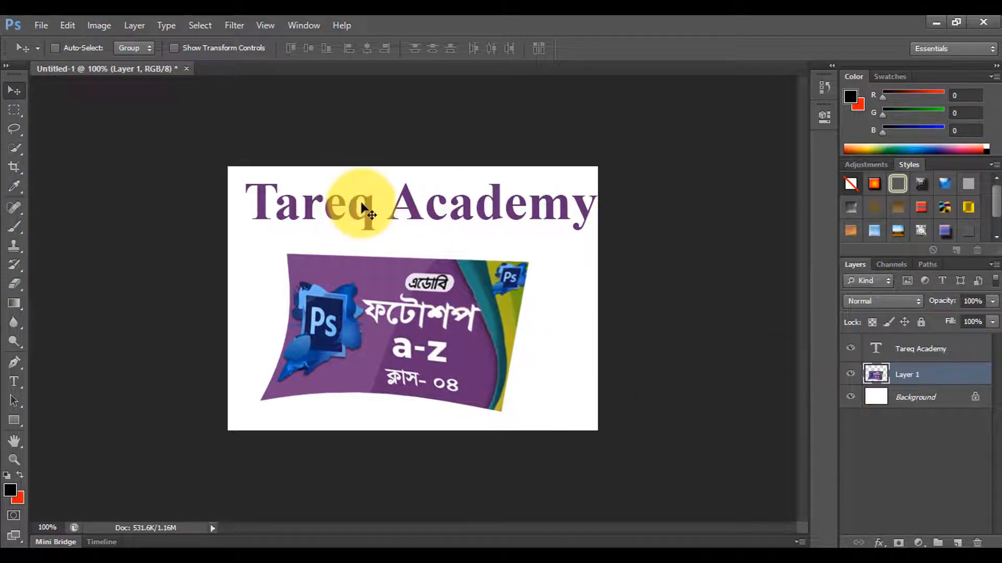
left_click(928, 348)
mouse_move(405, 216)
left_mouse_down()
mouse_move(406, 208)
mouse_move(401, 219)
left_mouse_up()
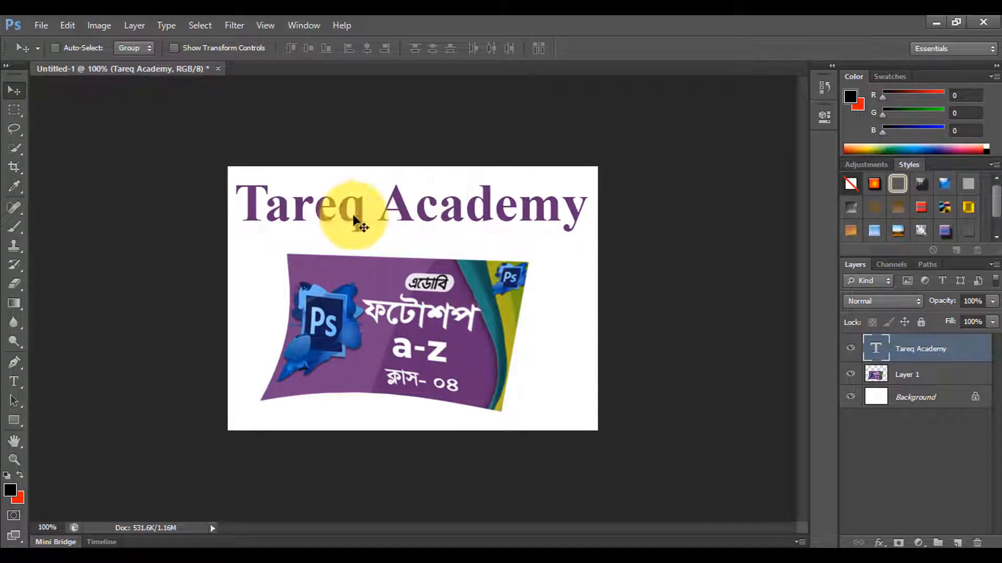
Enable Auto-Select for the Move tool with Layer as its target, and move the image and the text directly on the canvas.
left_click(55, 47)
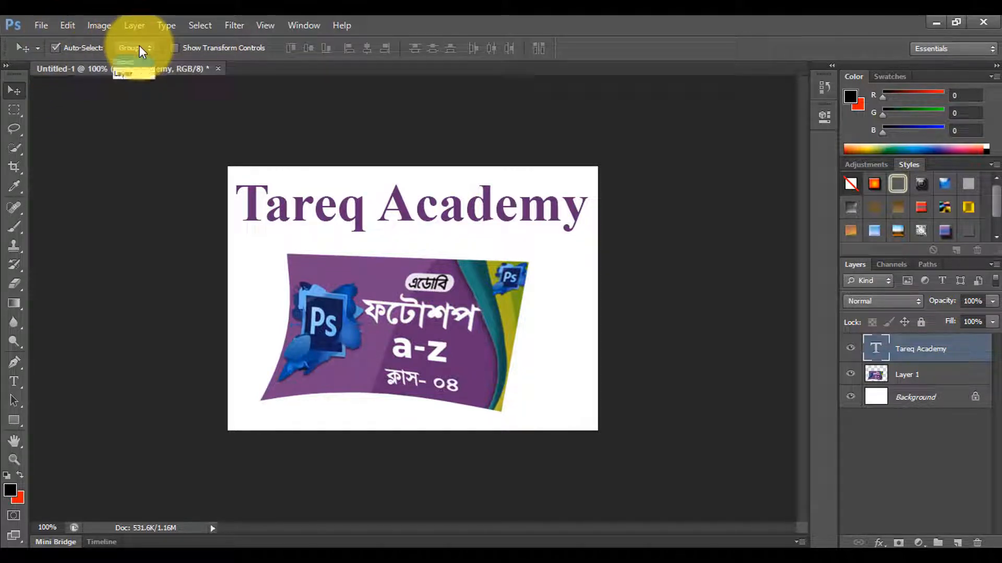
left_click(134, 76)
left_click_drag(364, 301, 367, 312)
left_click_drag(385, 205, 407, 202)
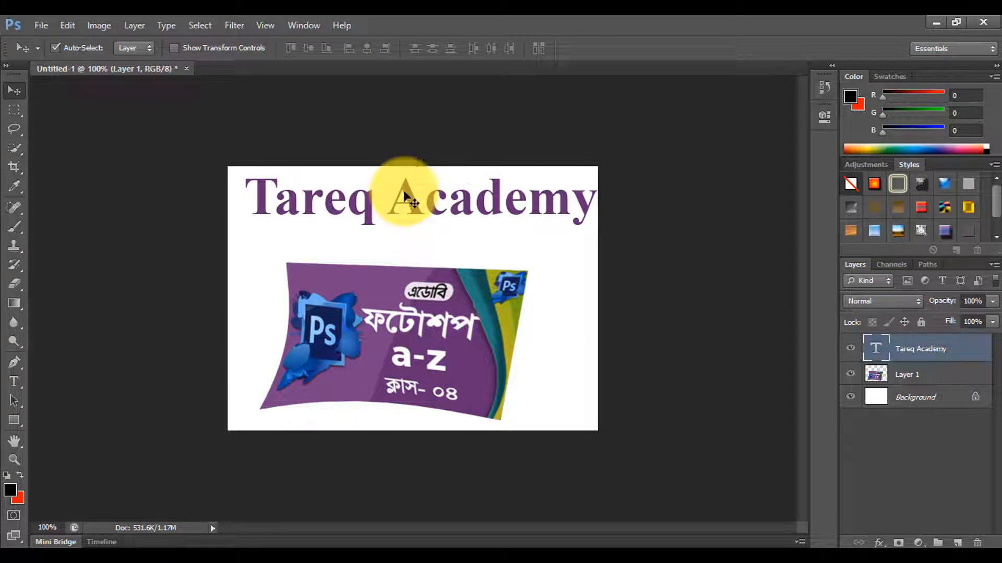
mouse_move(408, 329)
left_mouse_down()
mouse_move(420, 309)
mouse_move(370, 328)
mouse_move(394, 323)
left_mouse_up()
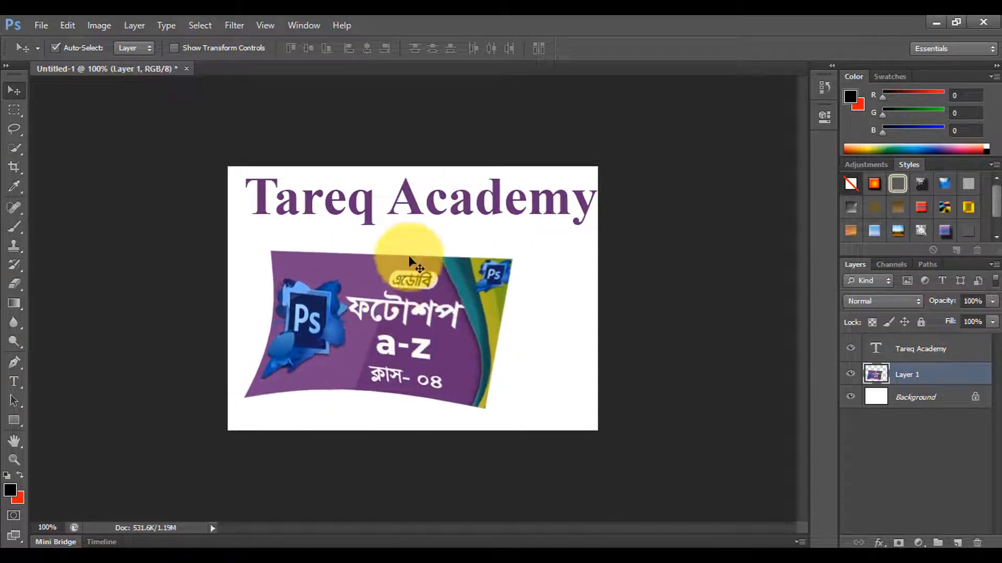
mouse_move(386, 373)
left_mouse_down()
mouse_move(408, 350)
mouse_move(400, 366)
left_mouse_up()
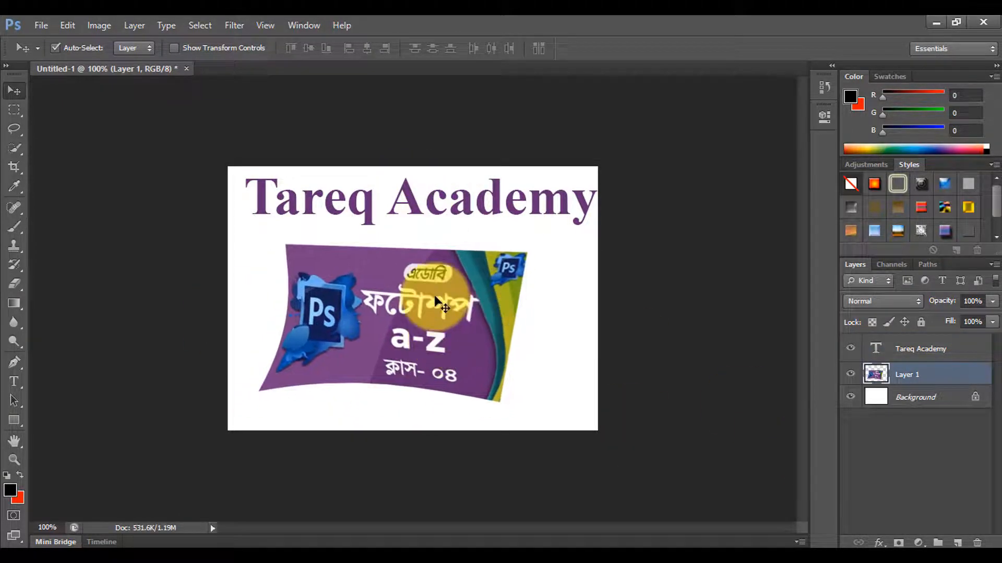
Choose the image's layer directly on the canvas, and shift the image slightly down and right and the text slightly down.
right_click(435, 302)
left_click(406, 303)
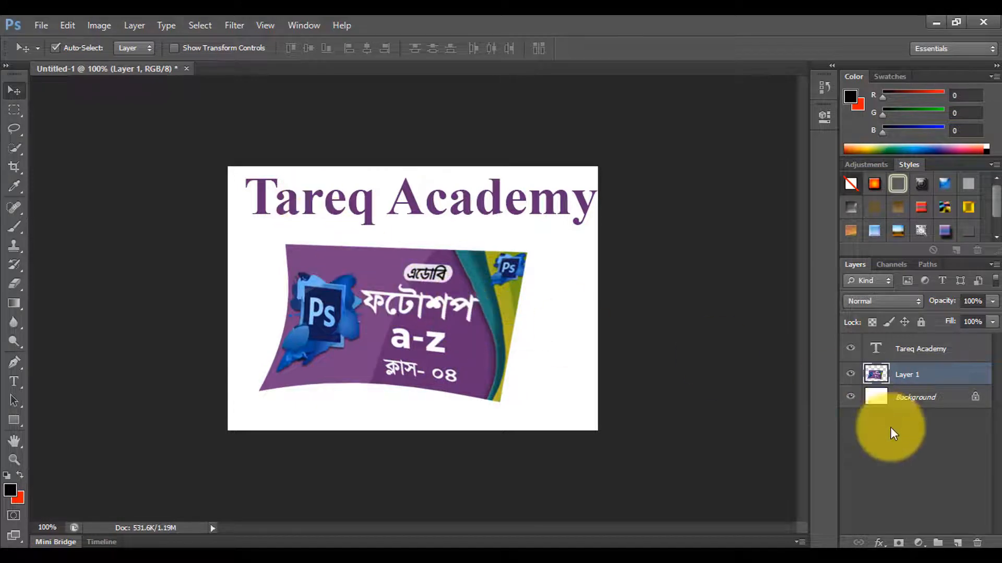
left_click_drag(403, 323, 411, 334)
left_click_drag(413, 208, 414, 210)
left_click_drag(414, 328, 427, 305)
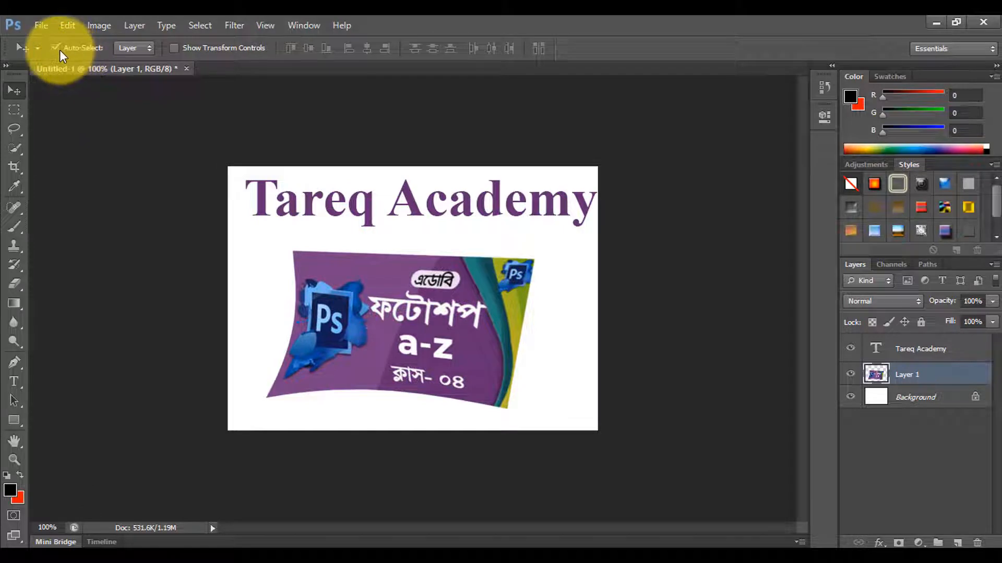
Choose Layer as the Auto-Select target, and move the image slightly up and to the left.
left_click(130, 49)
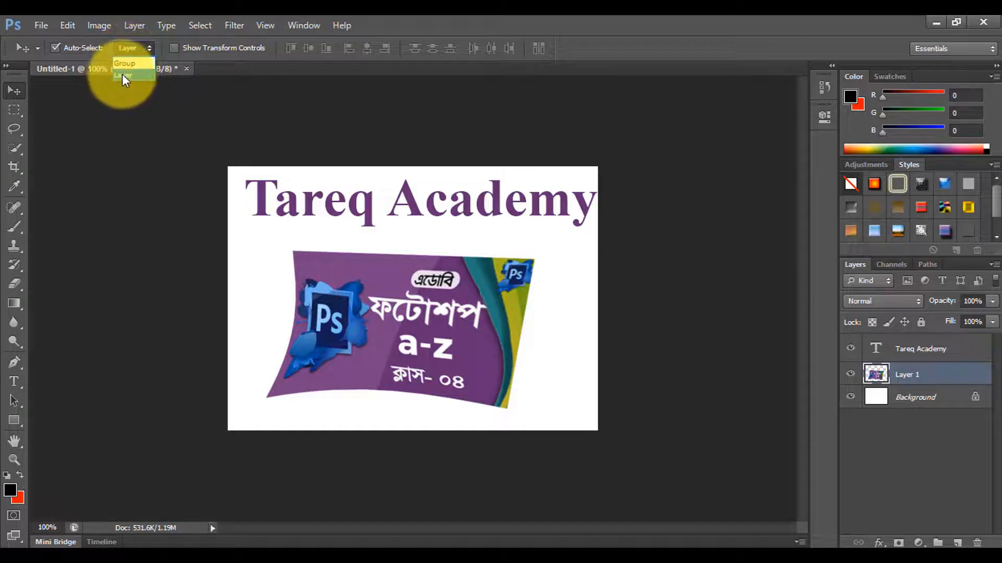
left_click(122, 74)
mouse_move(428, 295)
left_mouse_down()
mouse_move(407, 296)
mouse_move(415, 285)
left_mouse_up()
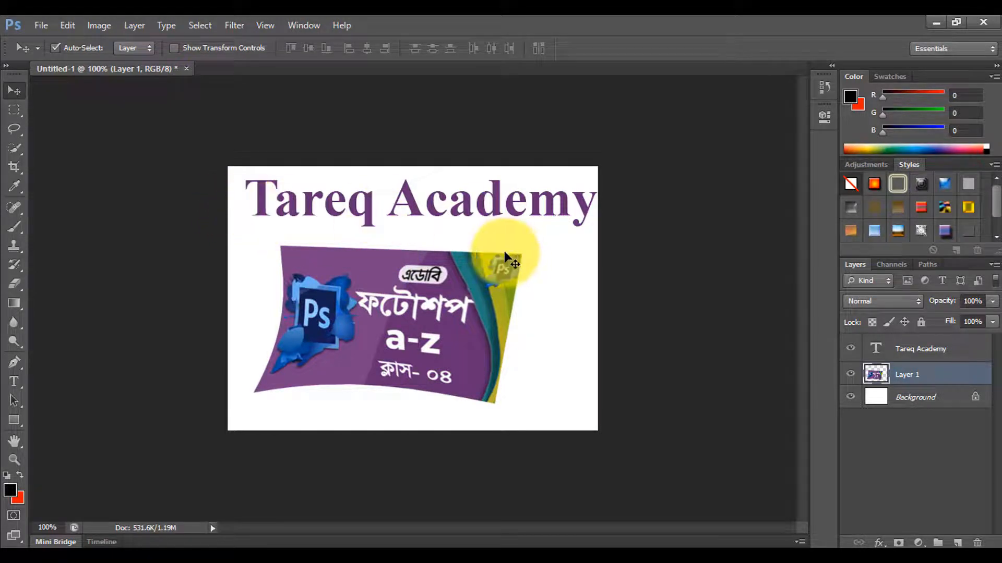
Close the current document without saving, and create a new 7 × 5 inch, 72 pixels/inch document in Grayscale color mode.
left_click(186, 68)
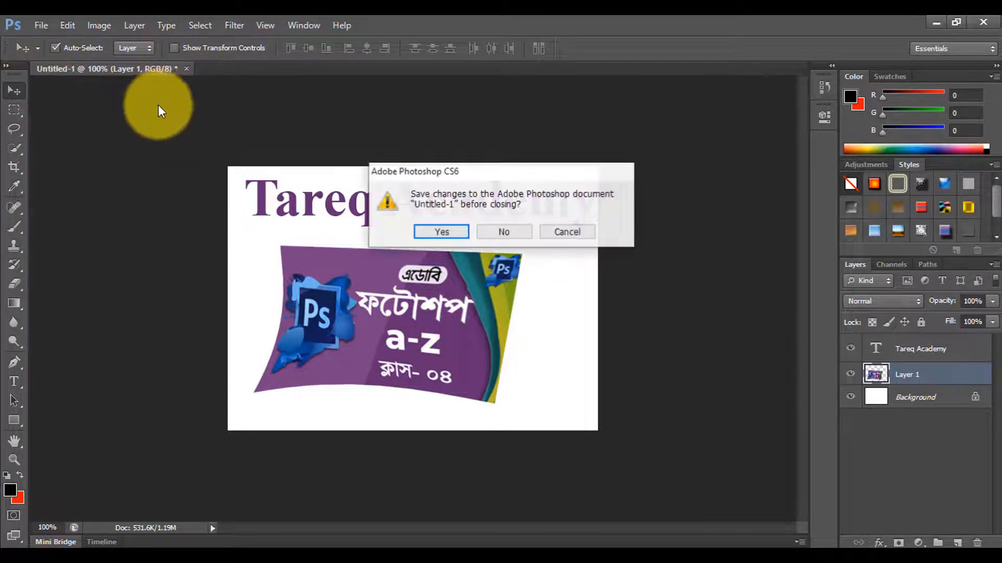
left_click(503, 230)
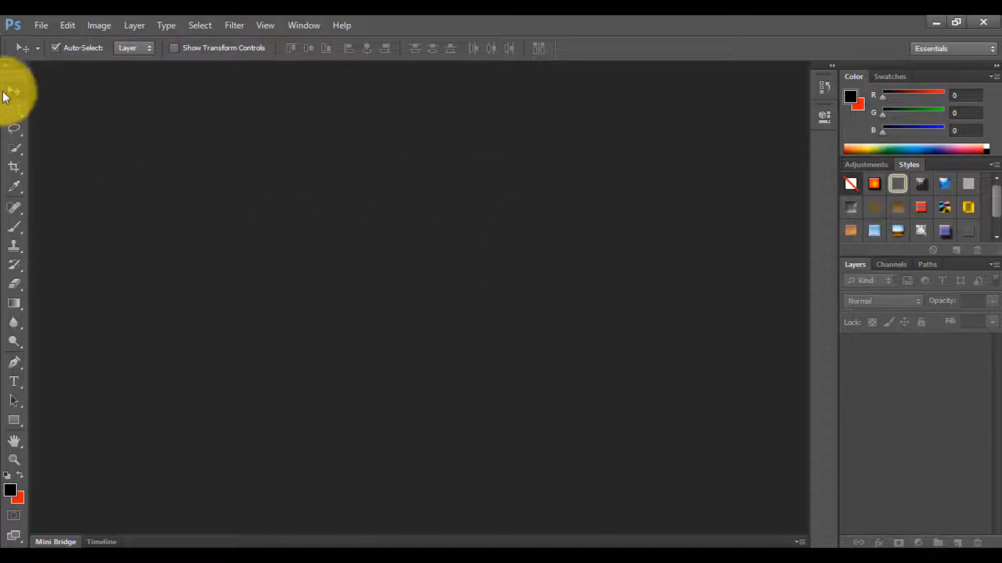
left_click(40, 25)
left_click(43, 39)
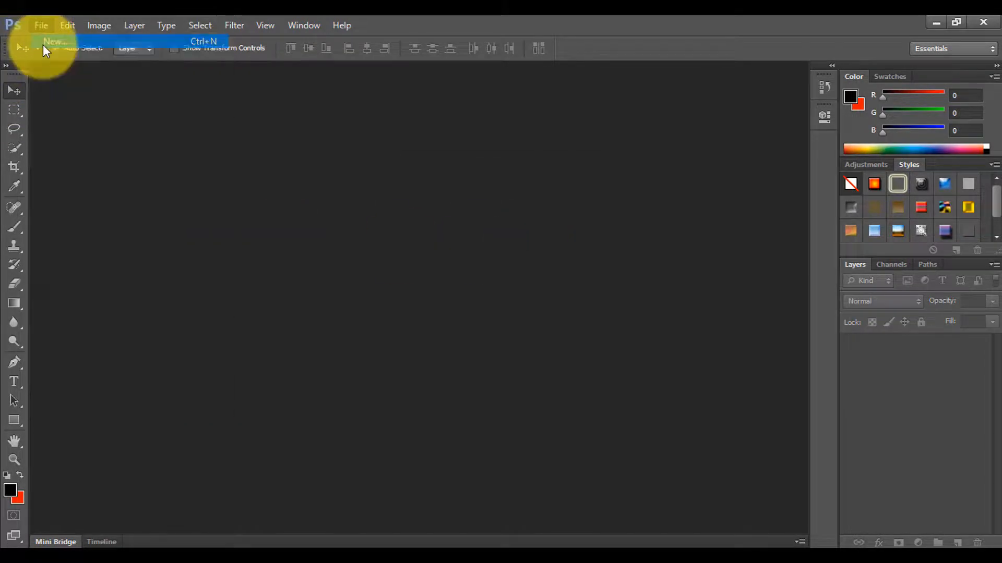
left_click_drag(495, 137, 569, 120)
left_click(470, 271)
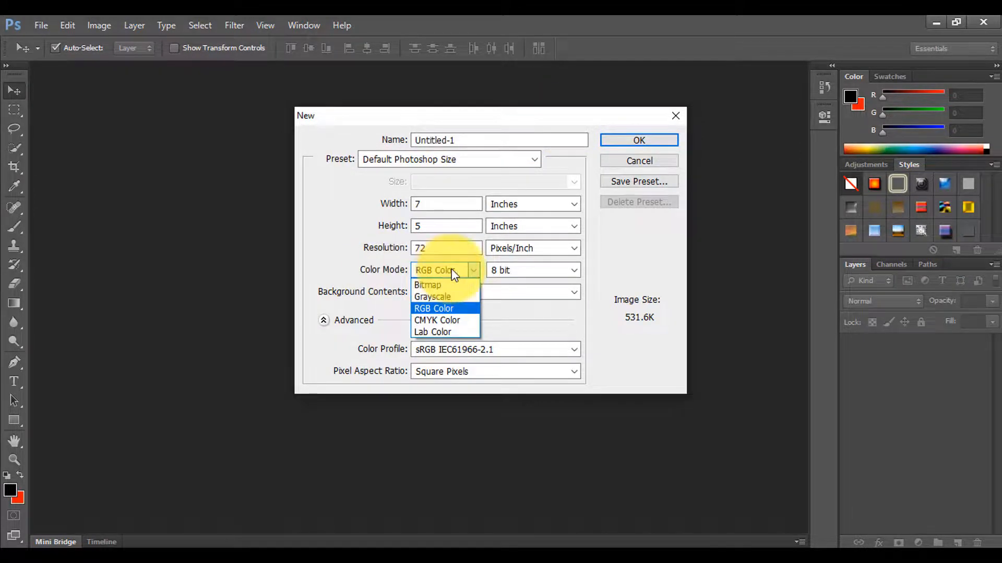
left_click(452, 270)
left_click(452, 269)
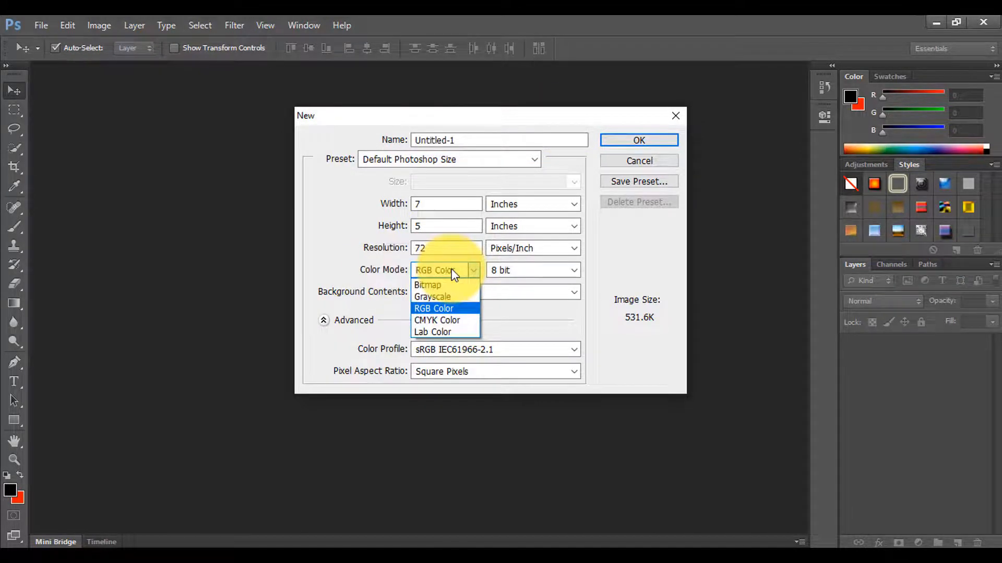
left_click(433, 297)
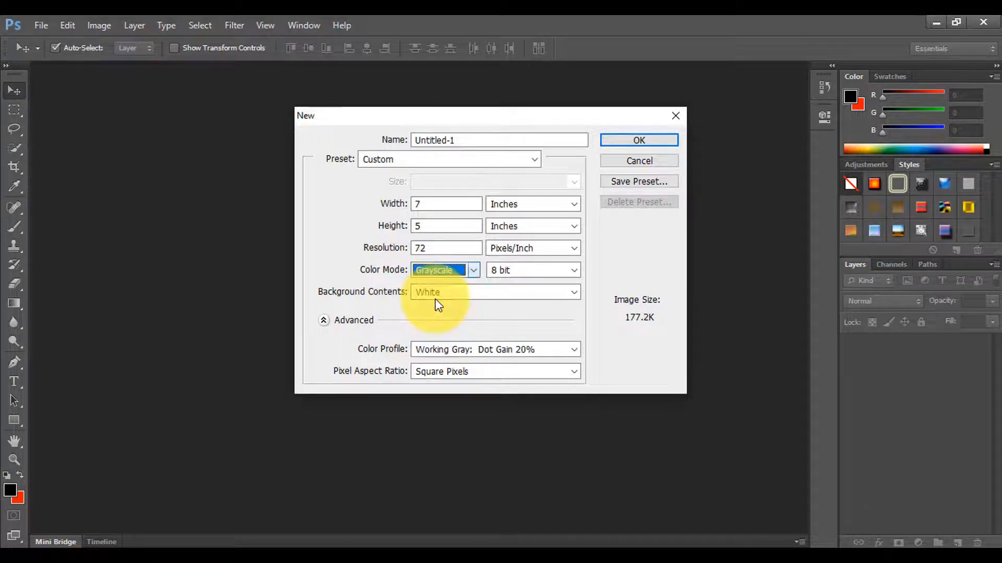
left_click(640, 146)
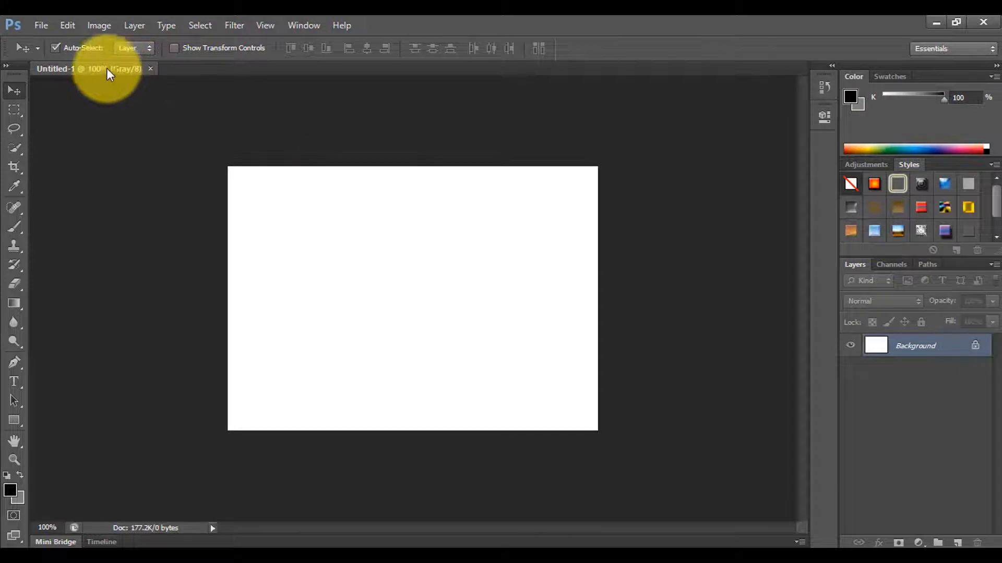
Float the new grayscale document in its own window, and enlarge the window beyond the canvas edges.
left_click_drag(109, 73, 552, 119)
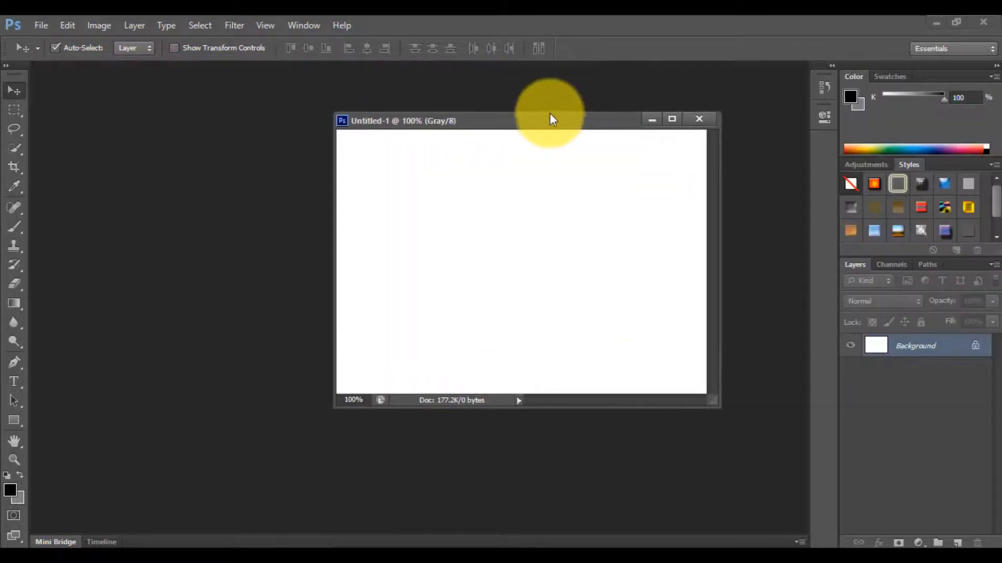
left_click_drag(701, 399, 745, 454)
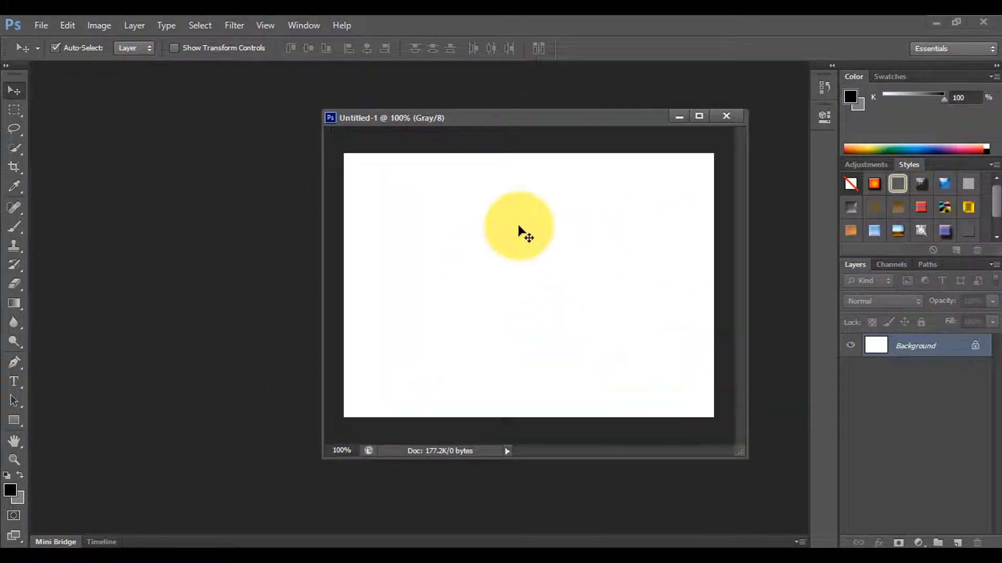
Open the Photoshop CS6 Bangla tutorial image from the Desktop, and shrink its window beside the blank grayscale document.
left_click(41, 25)
left_click(54, 61)
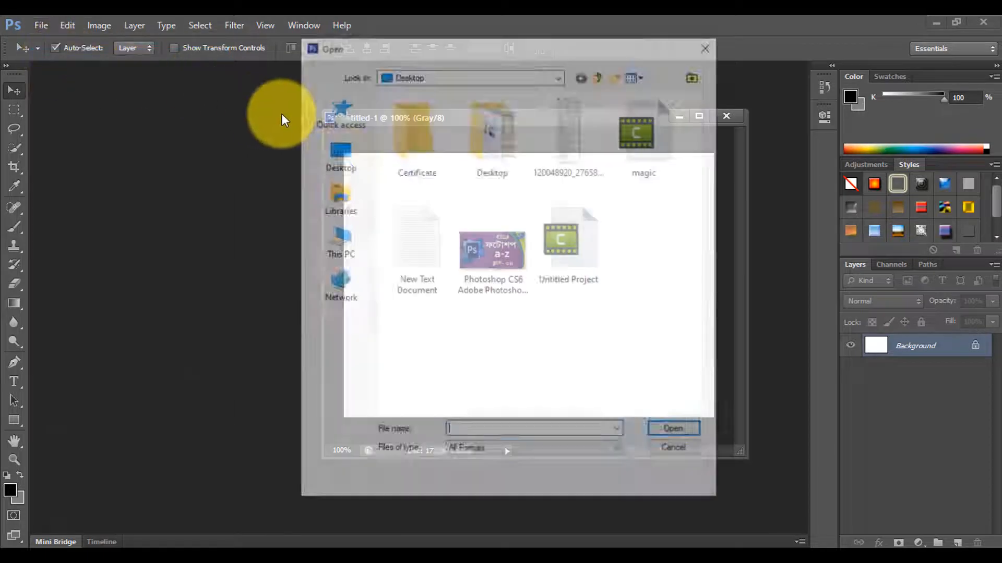
left_click(511, 277)
left_click(676, 433)
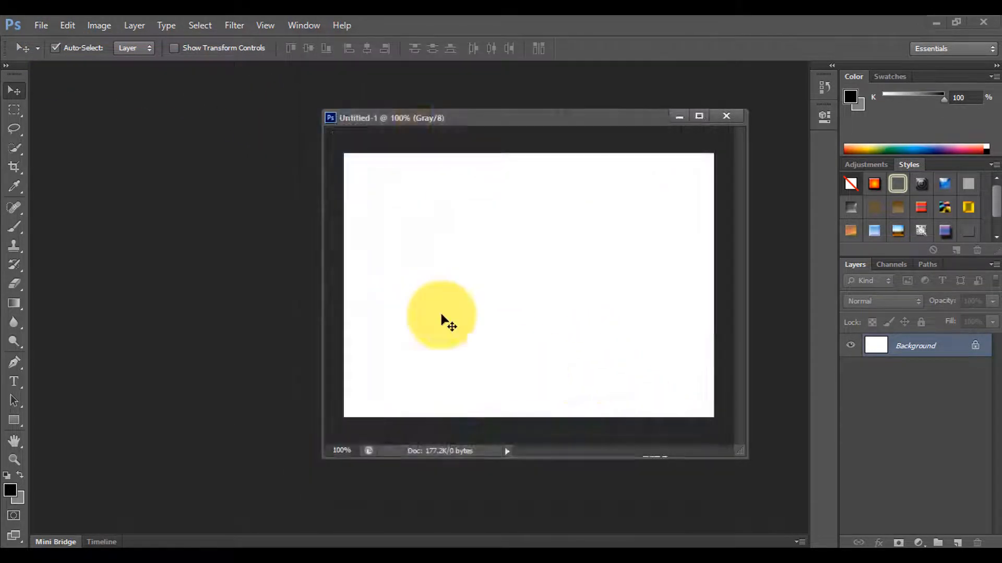
left_click_drag(642, 130, 327, 219)
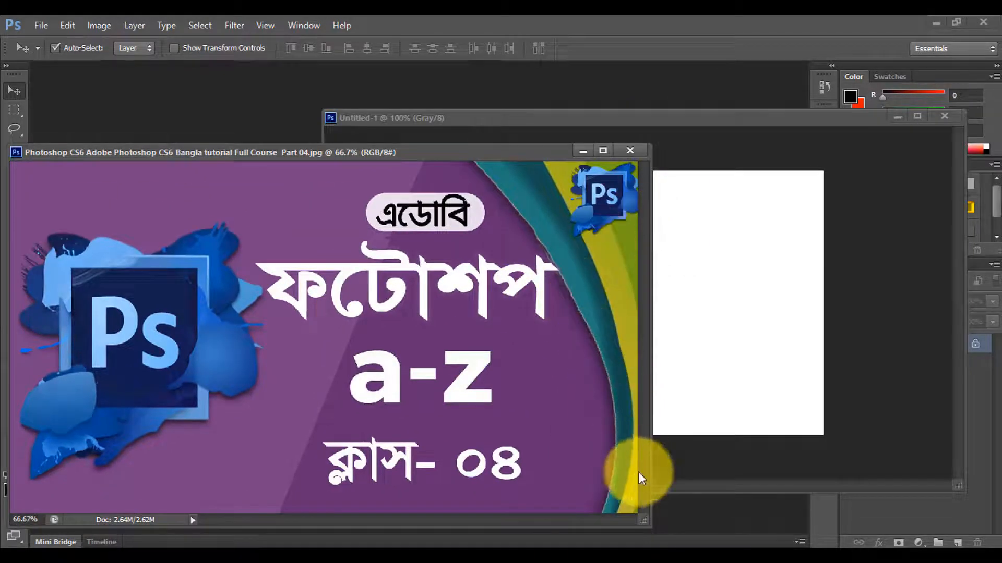
left_click_drag(648, 520, 315, 376)
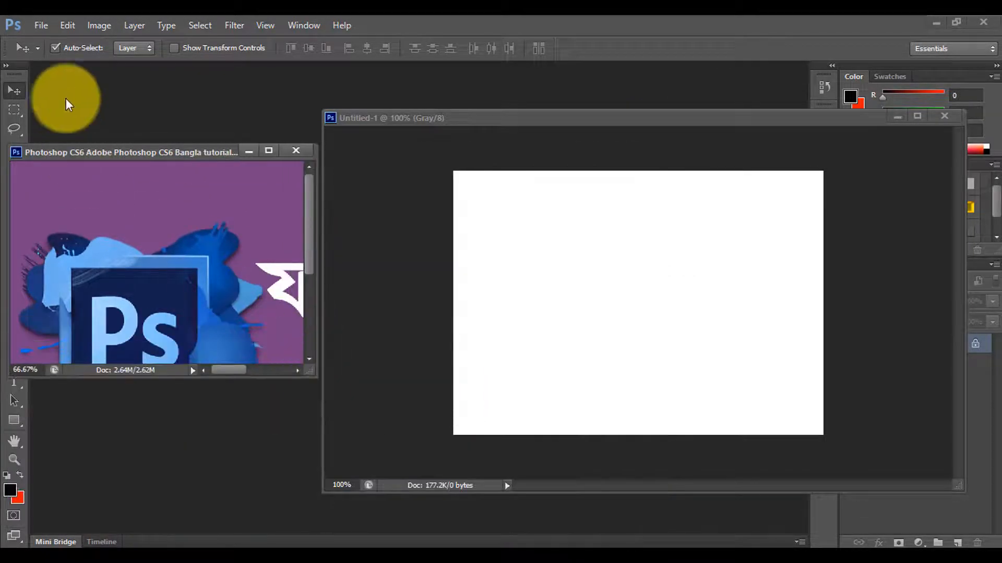
Copy the color image into the grayscale document as a layer, scale it to about 34%, and position it within the canvas.
left_click_drag(124, 245, 713, 254)
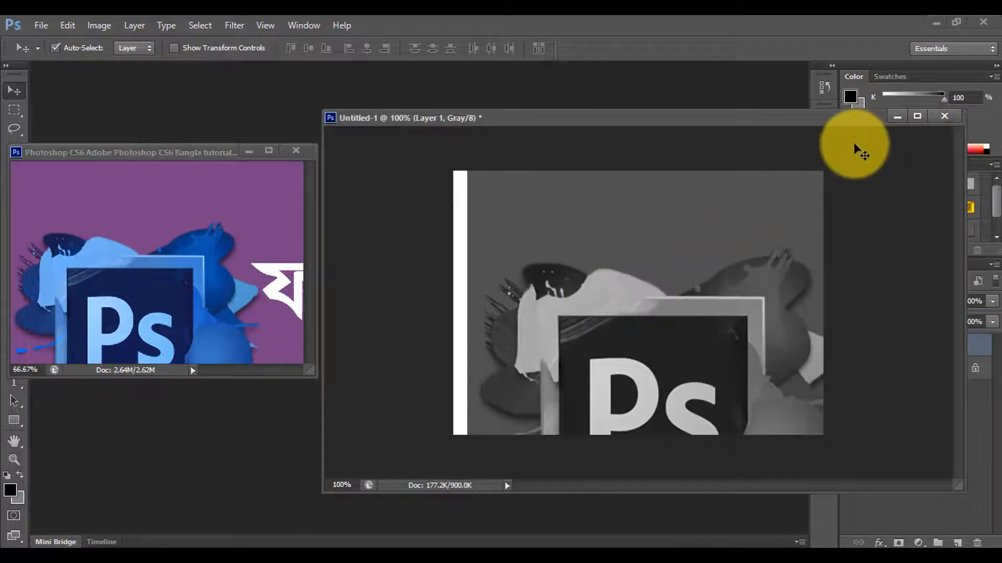
key("ctrl+t")
left_click_drag(462, 152, 709, 287)
left_click_drag(773, 379, 555, 333)
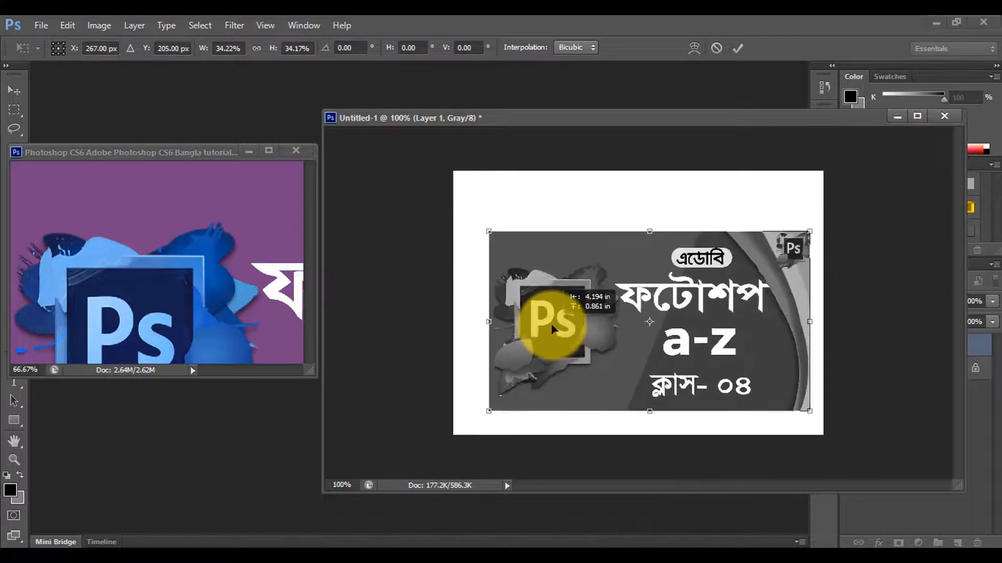
Move the color image's window over the grayscale document, and enlarge it to show the whole picture.
left_click_drag(228, 155, 267, 193)
left_click_drag(406, 400, 521, 503)
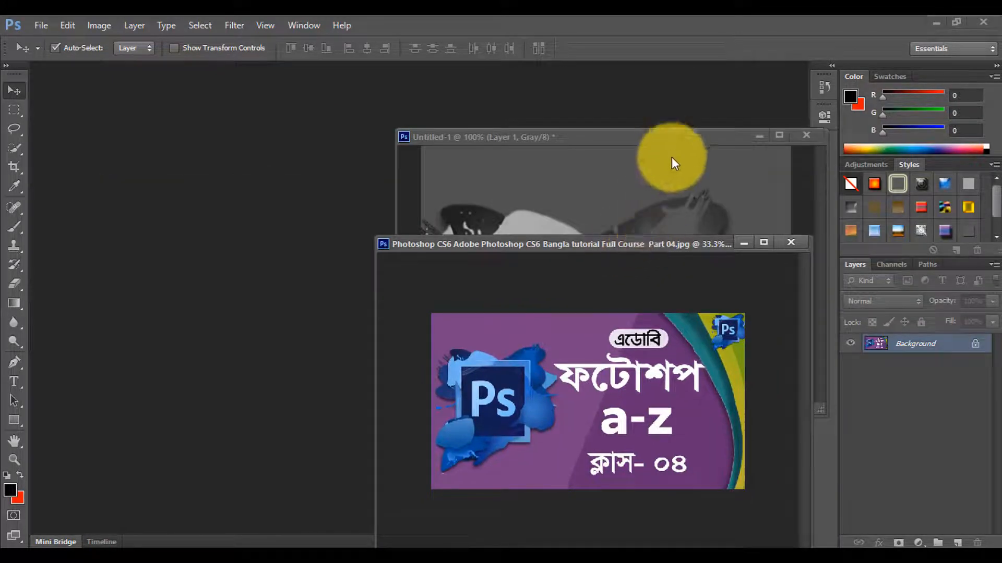
Create a new 7 × 5 inch, 72 pixels/inch document in RGB Color mode, and move its window beside the grayscale document.
left_click(45, 25)
left_click(55, 41)
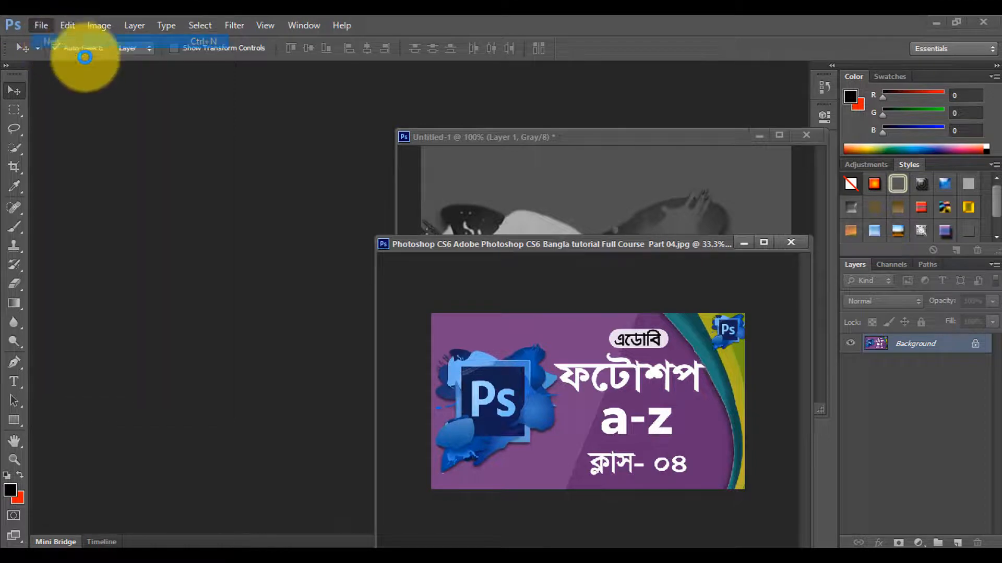
left_click_drag(566, 119, 436, 116)
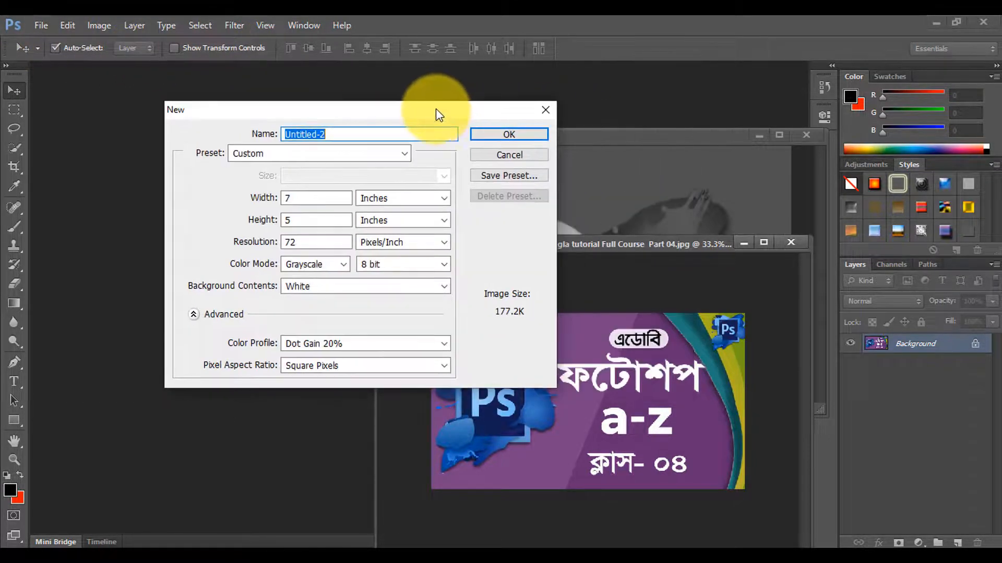
left_click(315, 264)
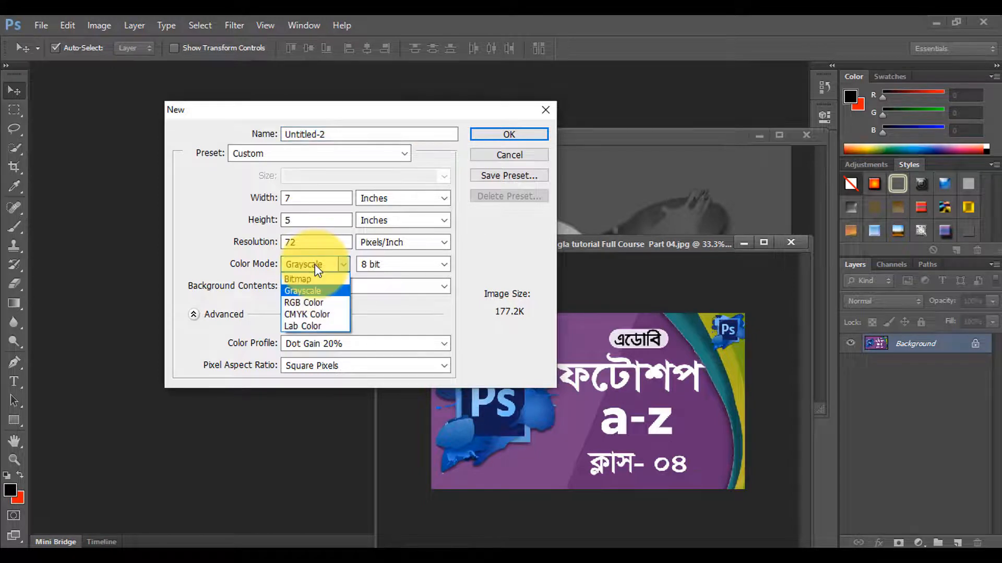
left_click(315, 304)
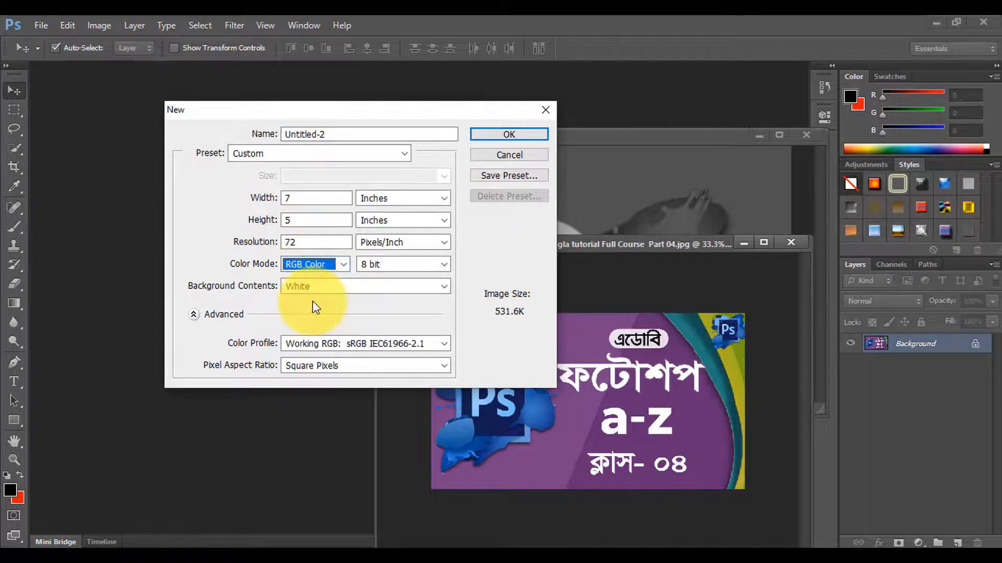
left_click(504, 136)
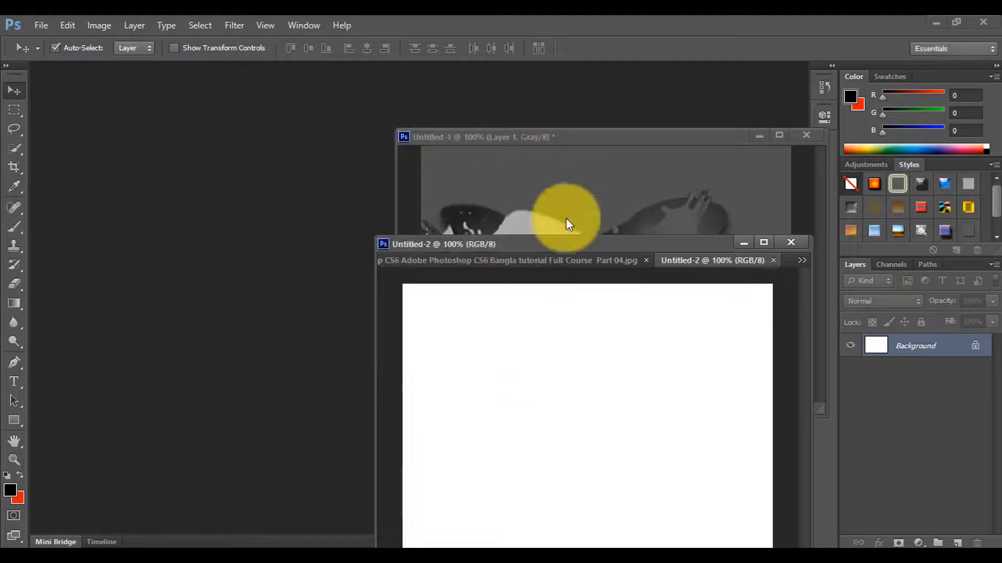
left_click_drag(640, 242, 333, 126)
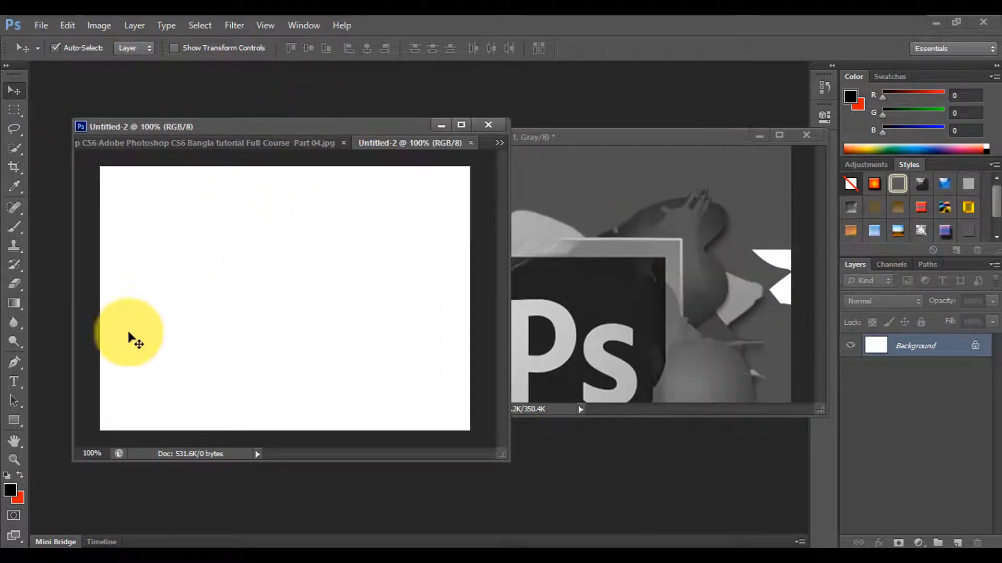
Draw a circular selection about 2.8 inches wide in the RGB document, fill it with the red background color fd0000, and deselect it.
left_click(21, 499)
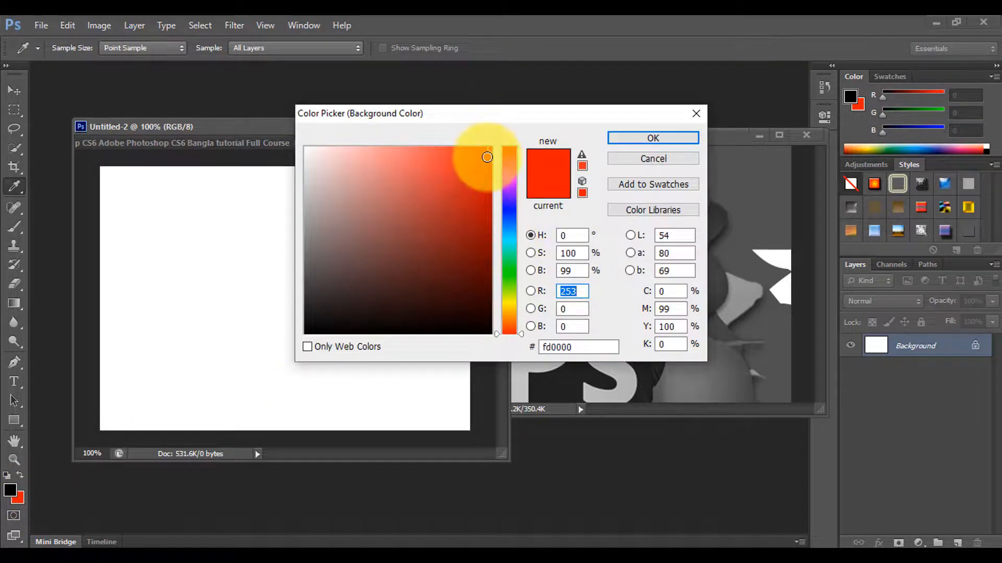
left_click(660, 137)
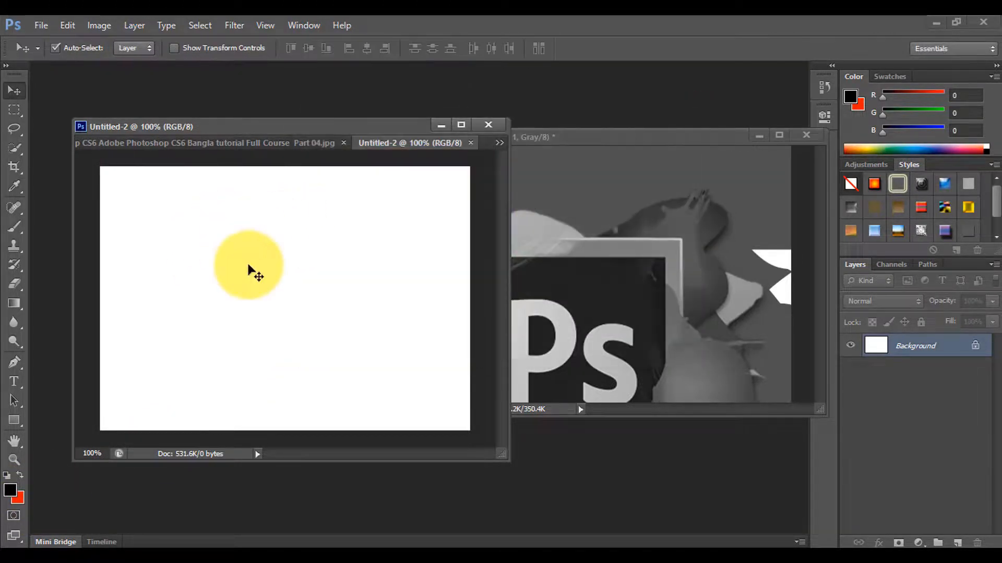
left_click(14, 110)
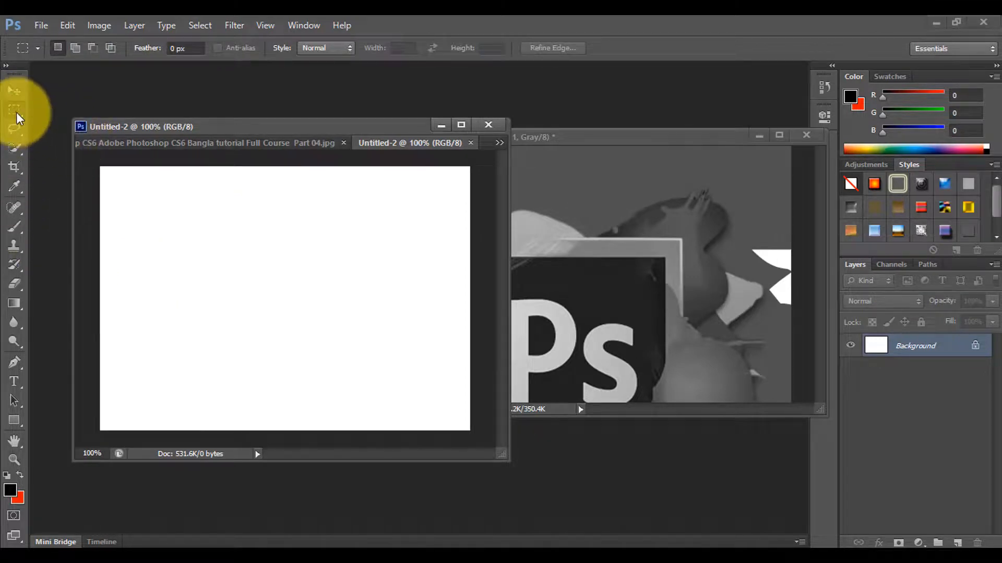
right_click(15, 111)
left_click(68, 121)
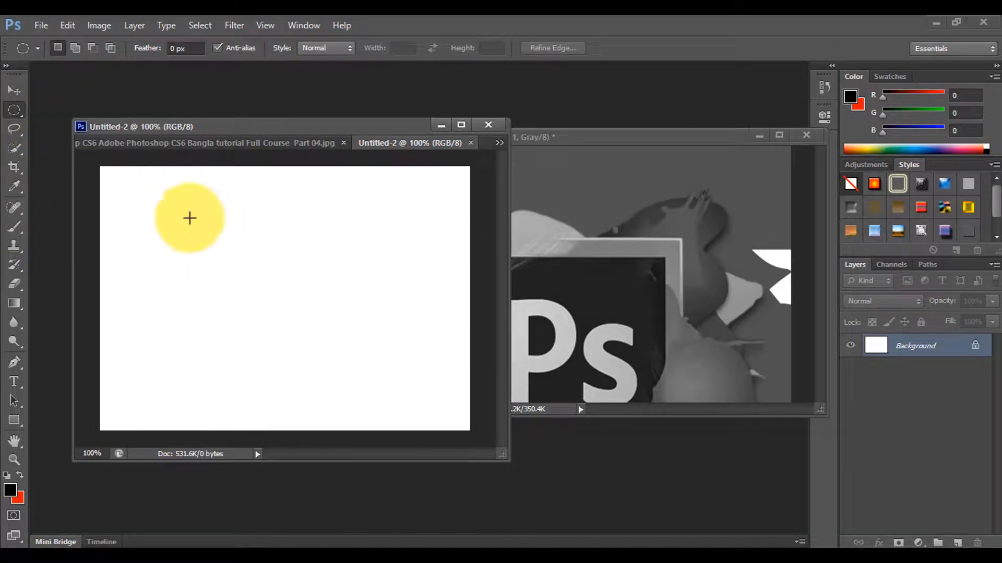
left_click_drag(182, 204, 333, 355)
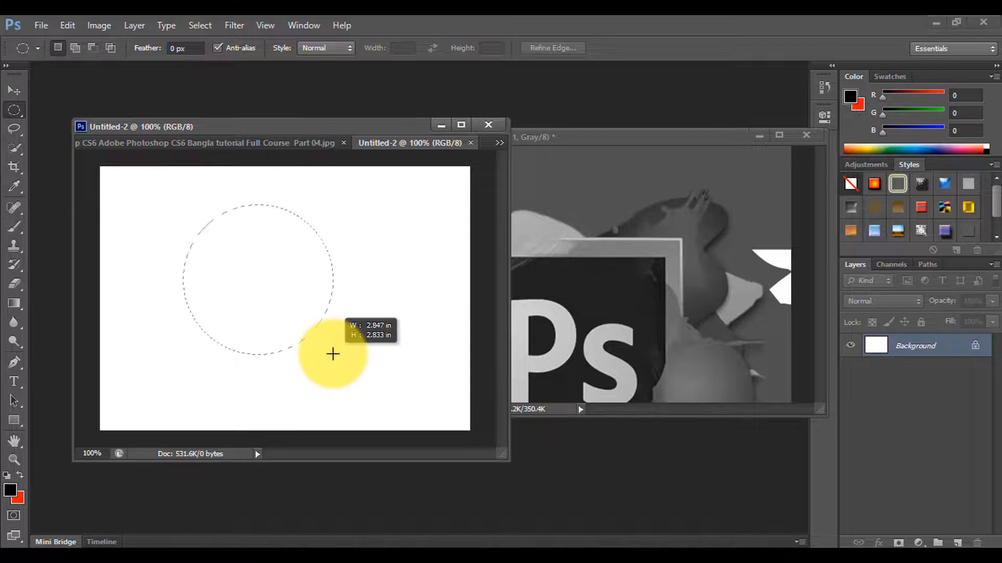
key("ctrl+BackSpace")
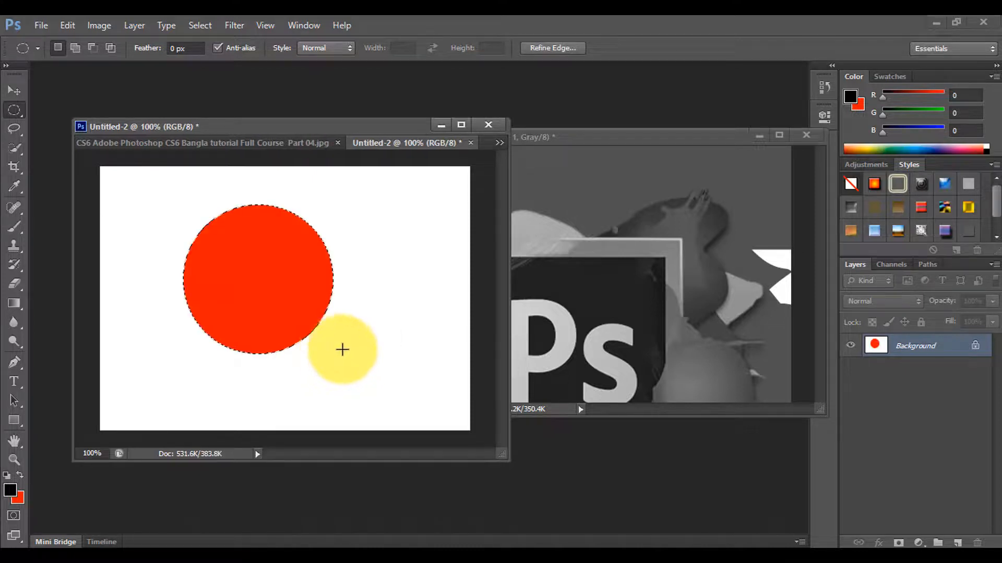
key("ctrl+d")
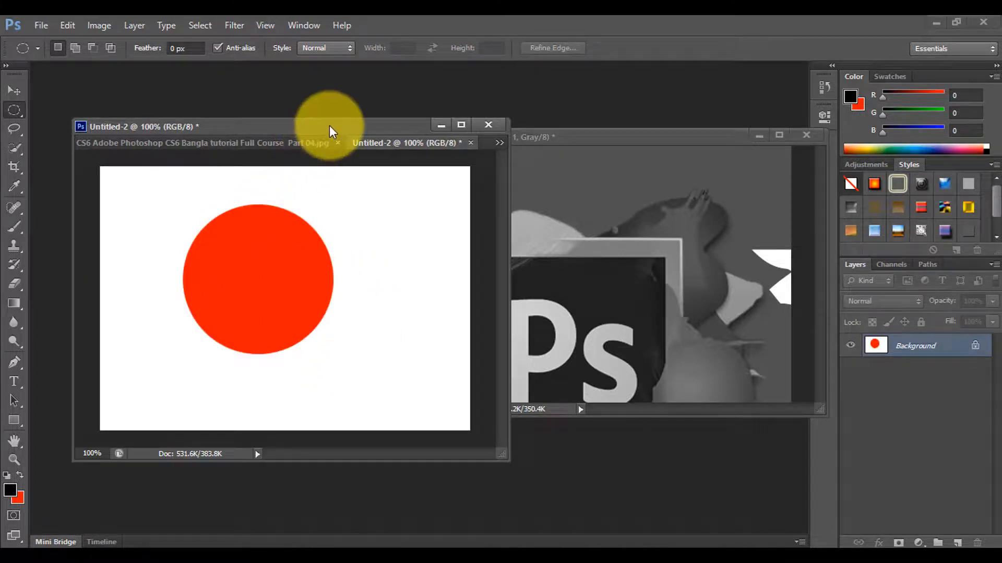
left_click_drag(331, 127, 355, 131)
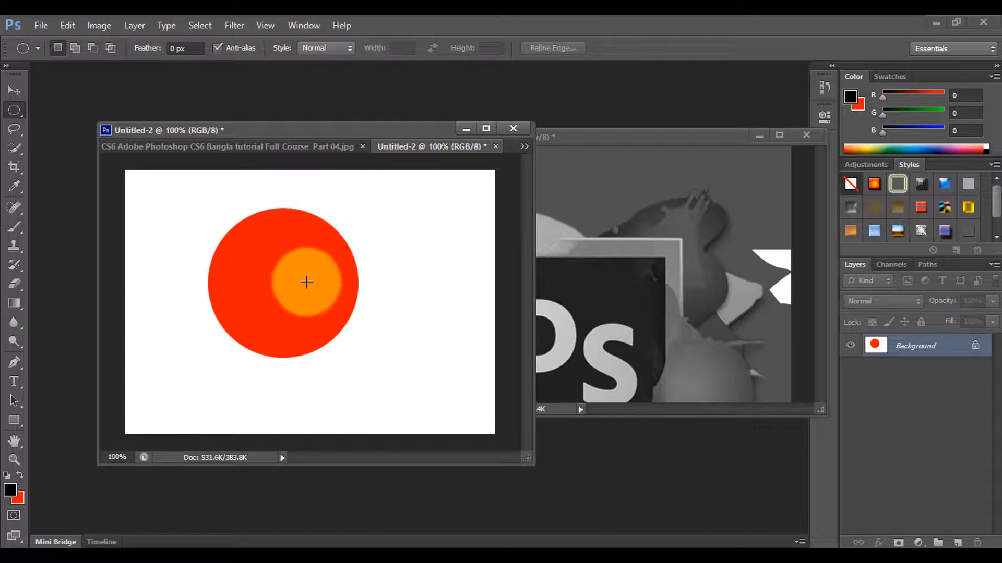
key("ctrl+z")
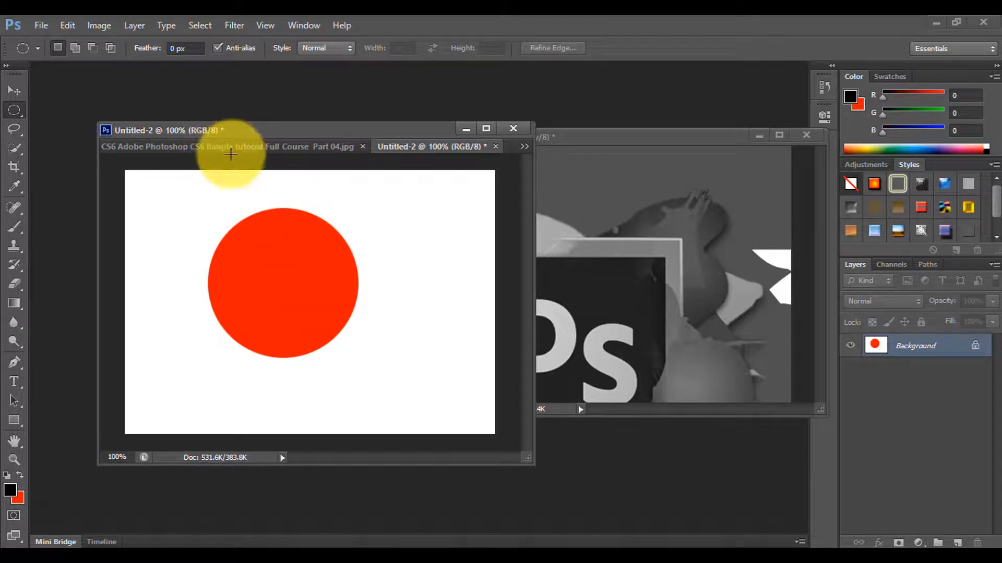
Create a new 7 × 5 inch, 72 pixels/inch document in CMYK Color mode.
left_click(47, 29)
left_click(51, 38)
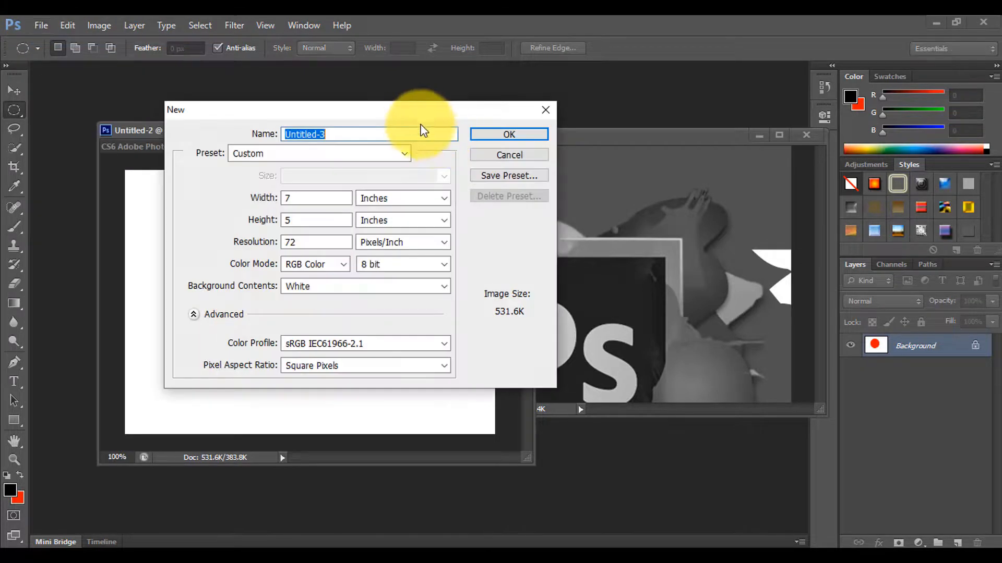
left_click_drag(418, 116, 610, 115)
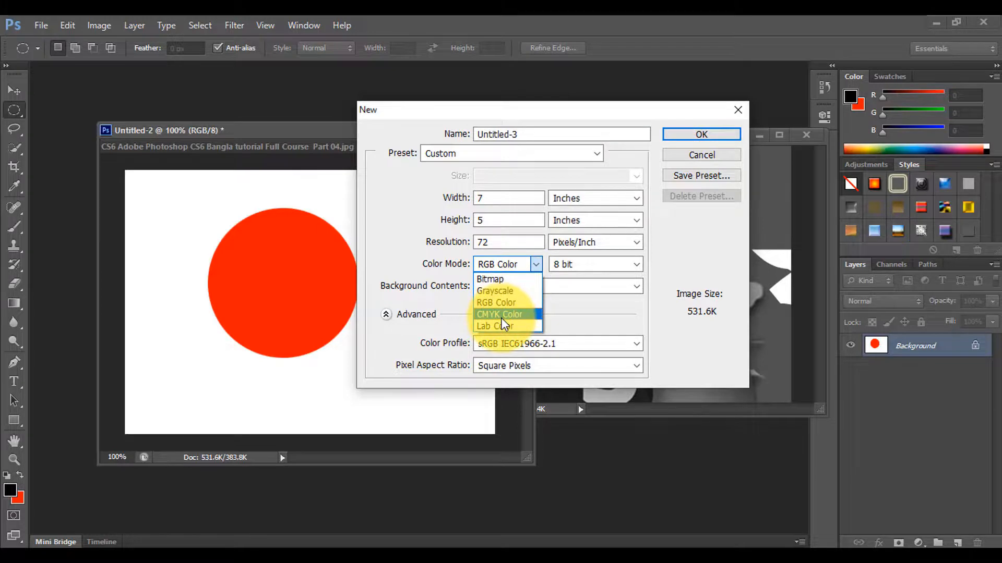
left_click(501, 315)
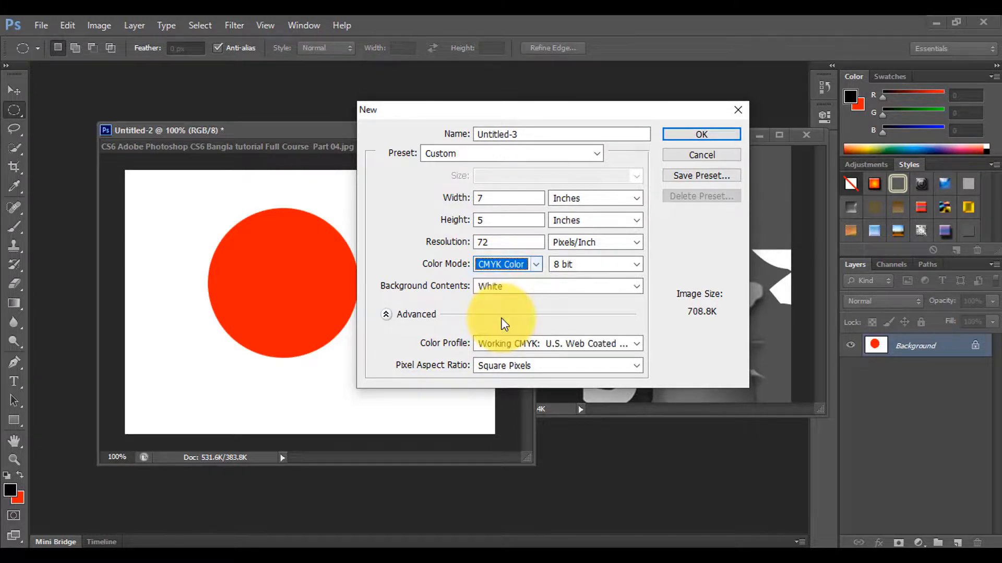
left_click(702, 134)
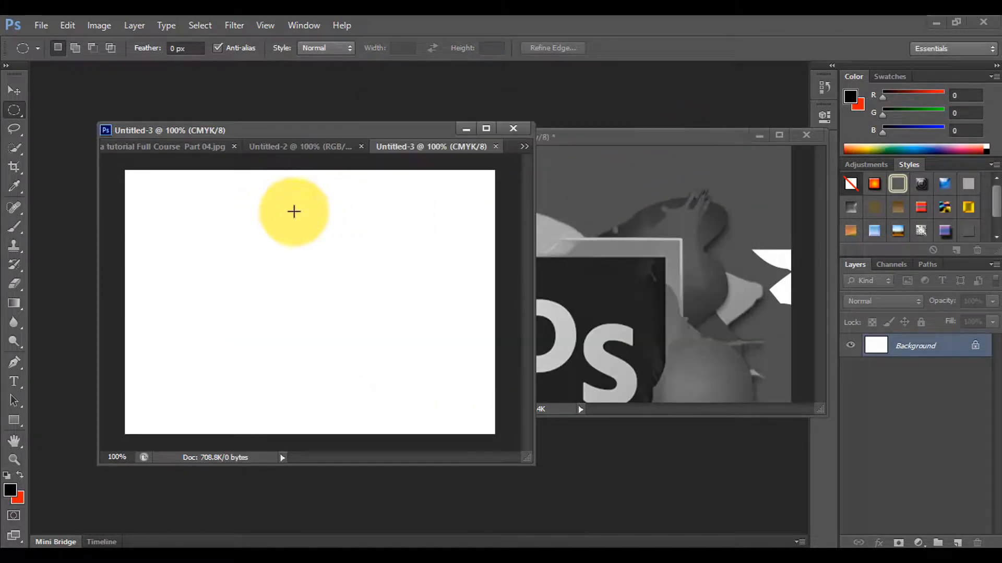
Fill a circular selection with the red background color in the CMYK document, and float its window beside the RGB document for comparison.
left_click_drag(251, 241, 409, 395)
key("ctrl+BackSpace")
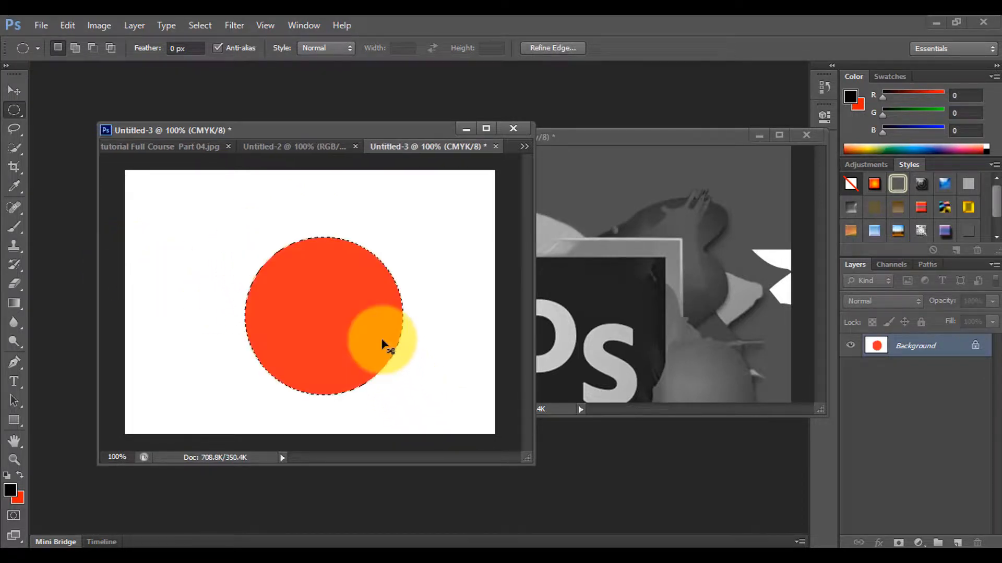
left_click_drag(394, 142, 542, 159)
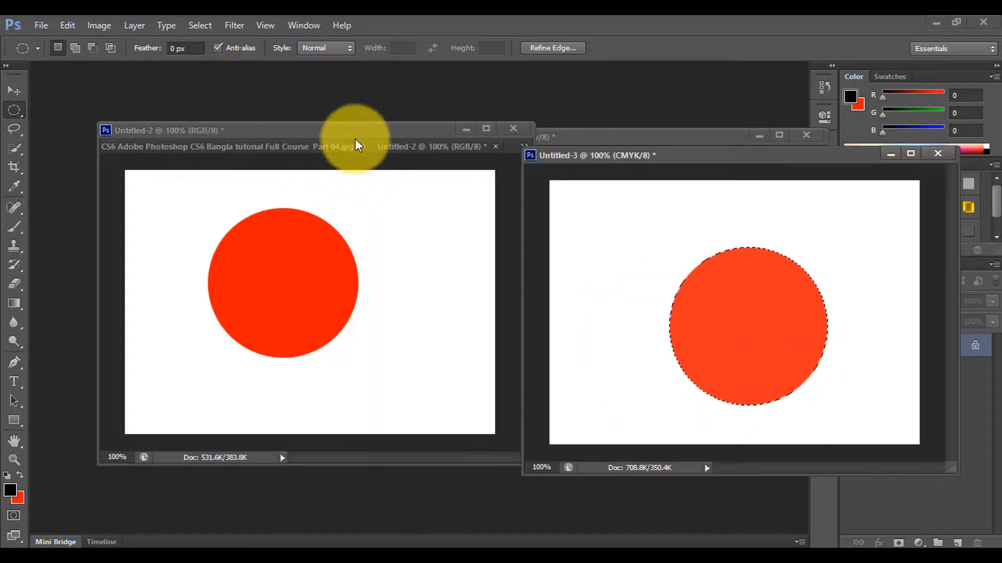
left_click_drag(302, 134, 249, 152)
left_click_drag(668, 155, 500, 153)
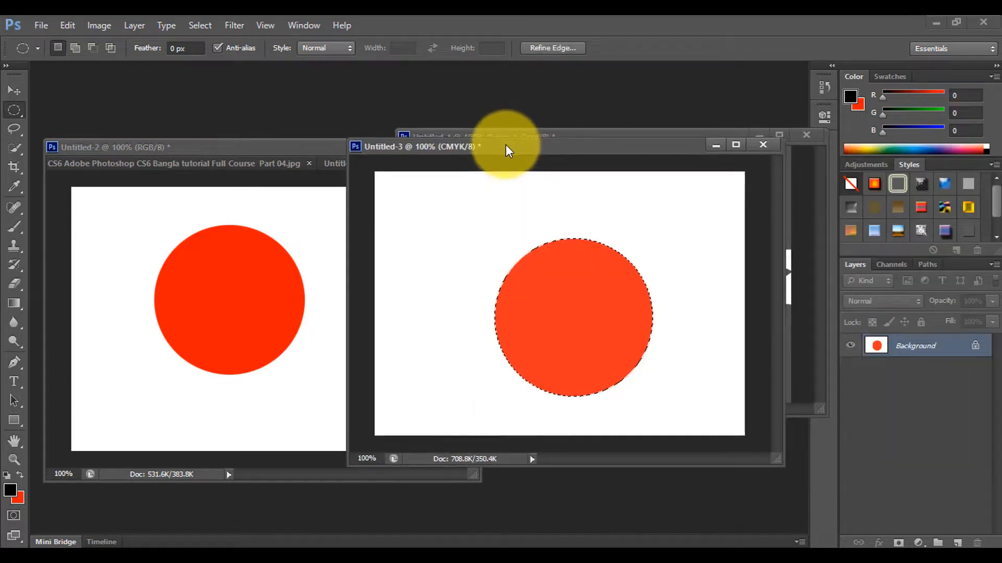
left_click(703, 306)
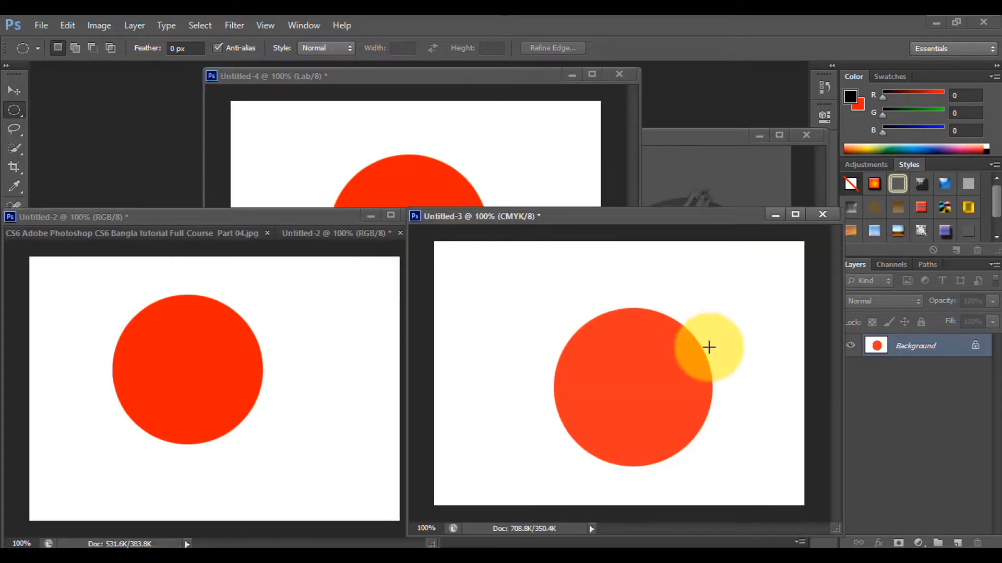
Close the Lab, RGB and CMYK circle documents without saving their changes.
left_click(618, 74)
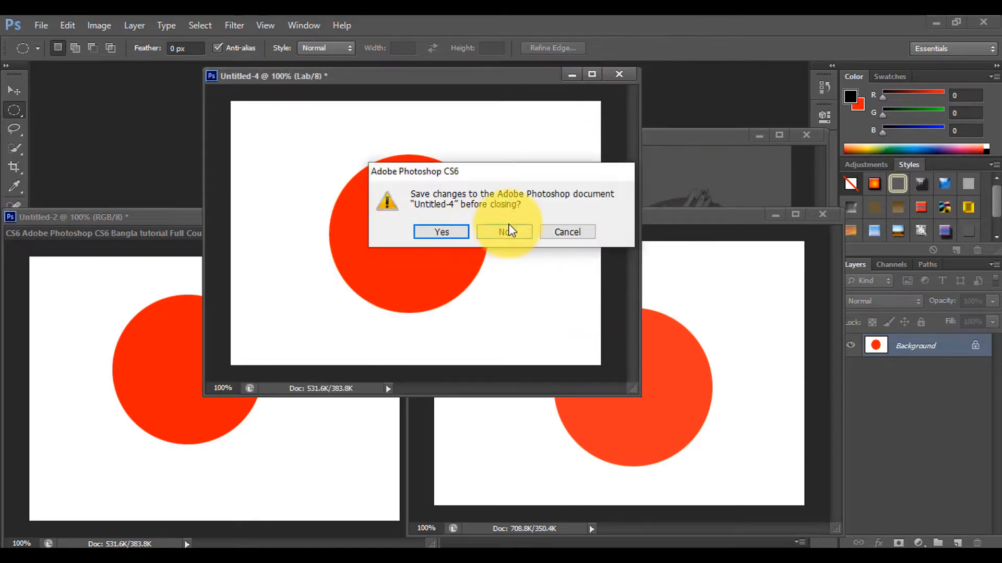
left_click(508, 231)
left_click(314, 213)
left_click(417, 216)
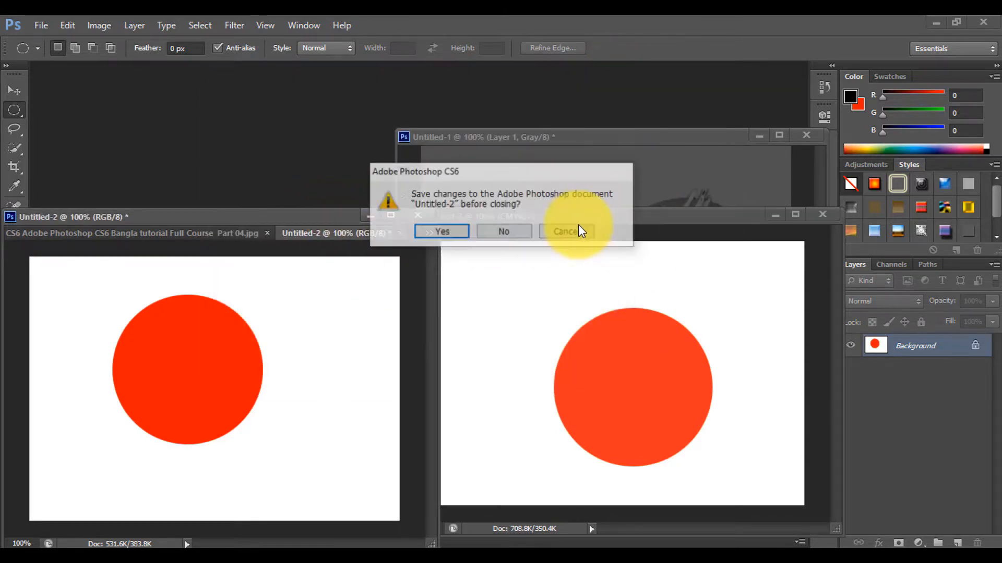
left_click(498, 232)
left_click_drag(418, 216, 122, 168)
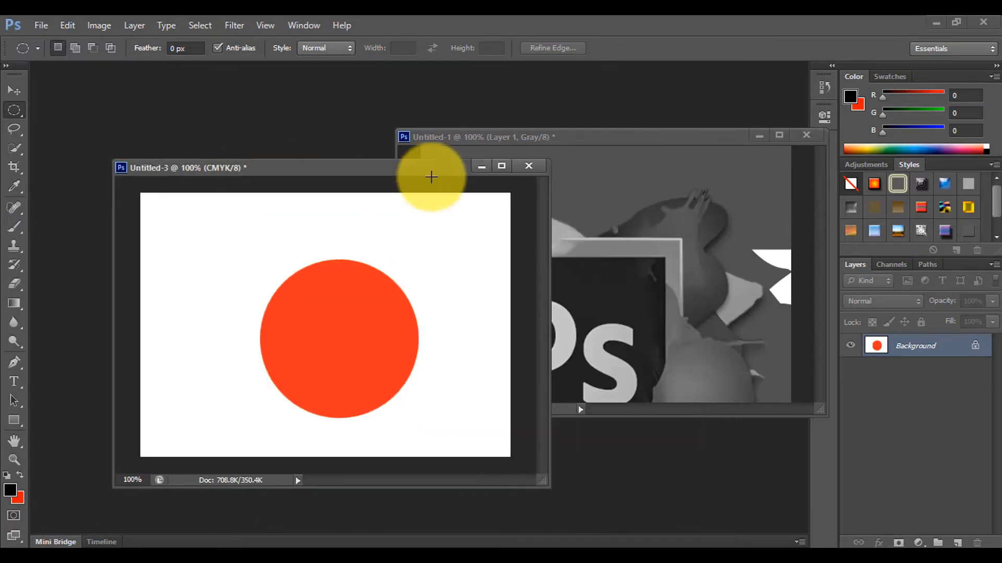
left_click(525, 167)
left_click(519, 232)
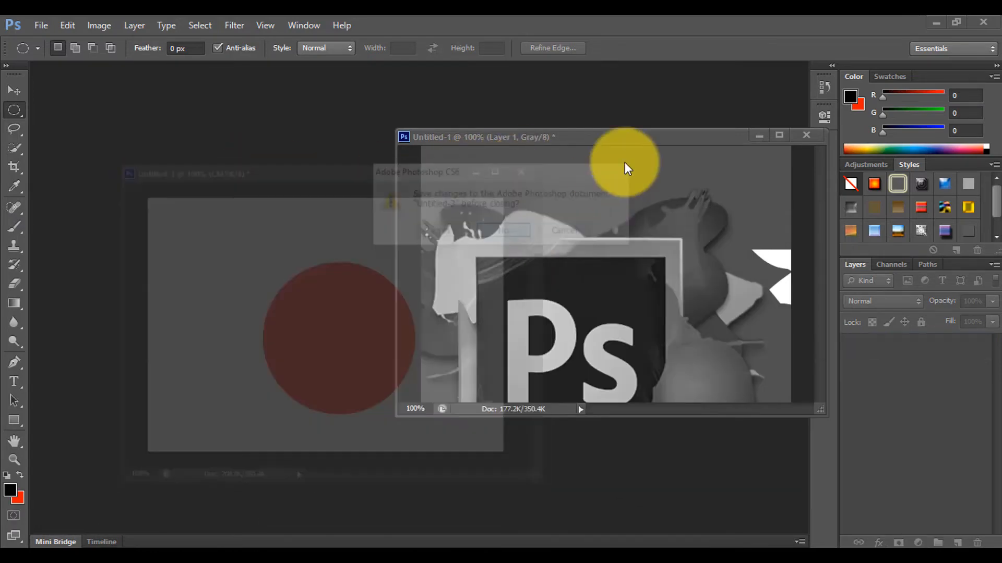